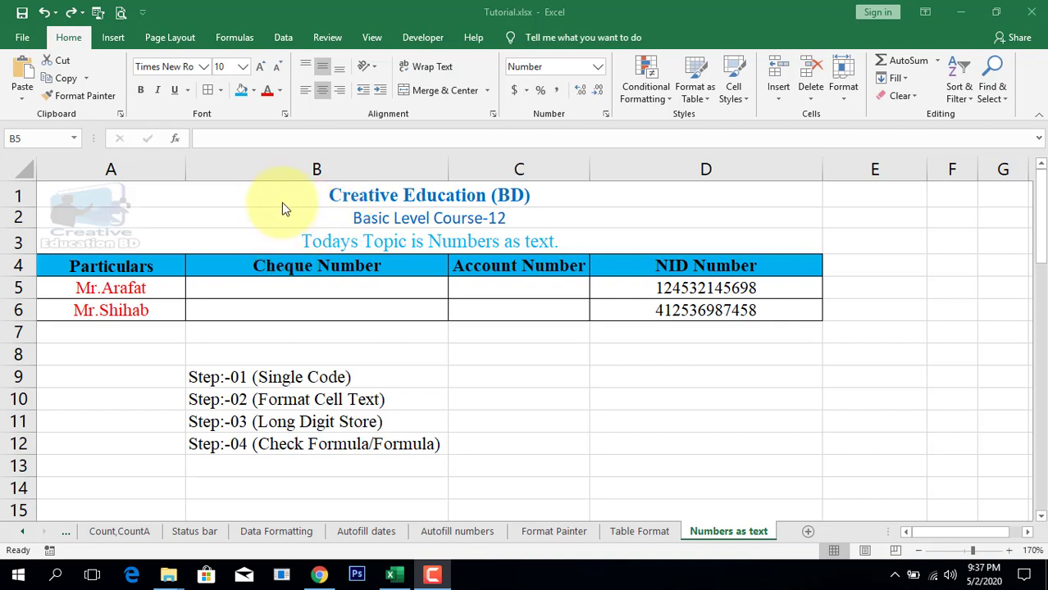
Review the course titles and the Table Format sheet's step notes, then return to Numbers as text.
left_click(316, 218)
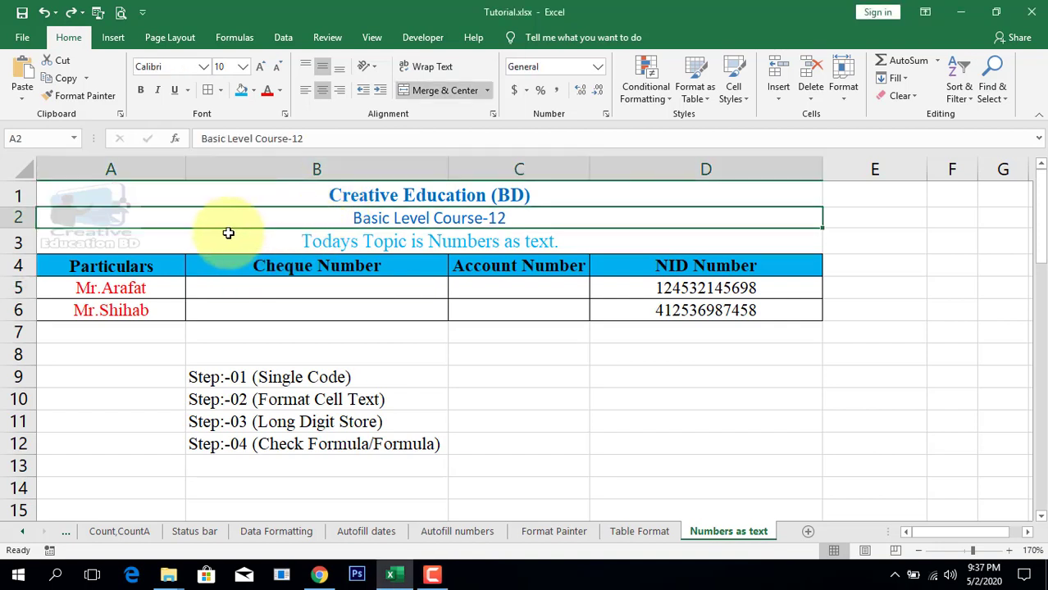
left_click(392, 244)
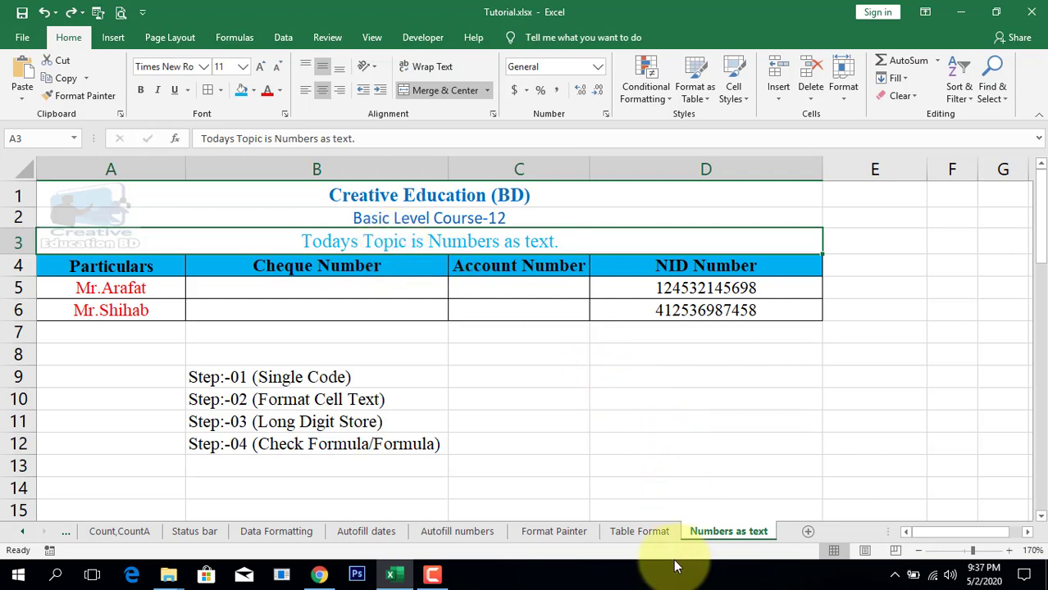
left_click(655, 533)
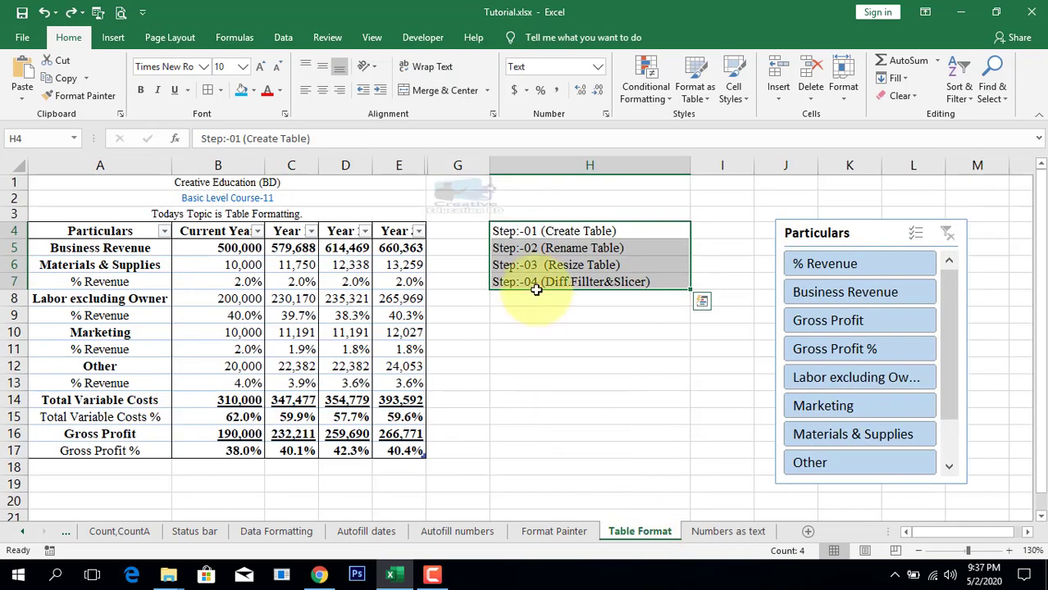
left_click_drag(548, 231, 564, 280)
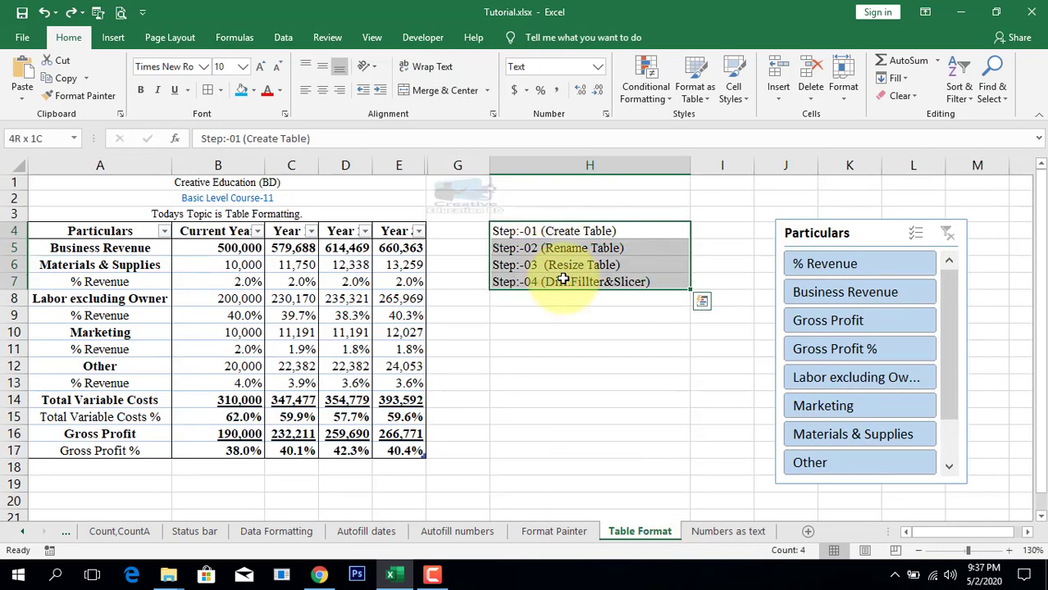
left_click(710, 530)
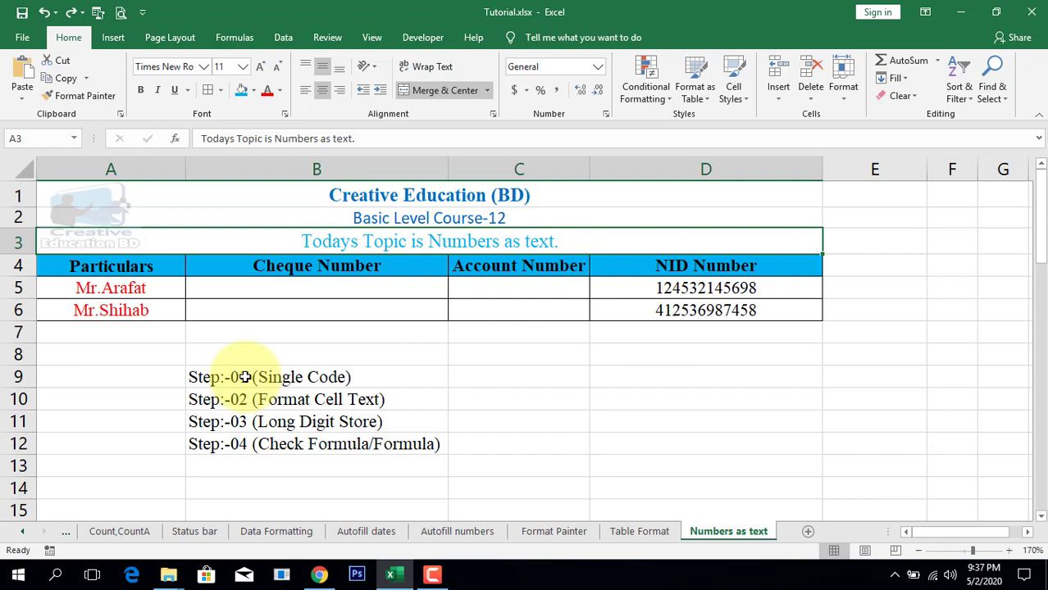
left_click(305, 380)
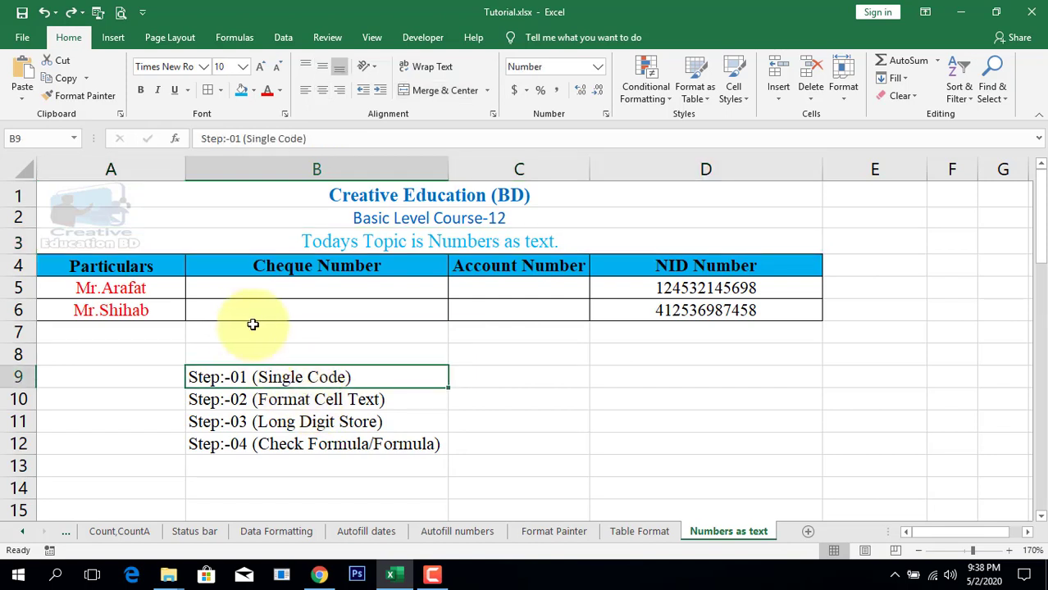
key("Up")
key("Up")
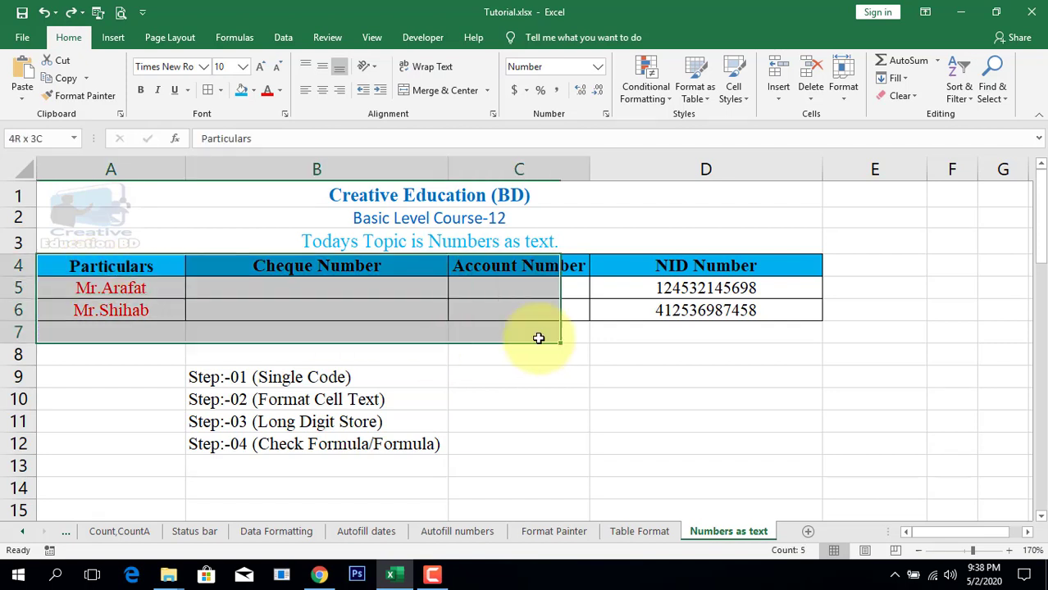
left_click_drag(90, 271, 714, 310)
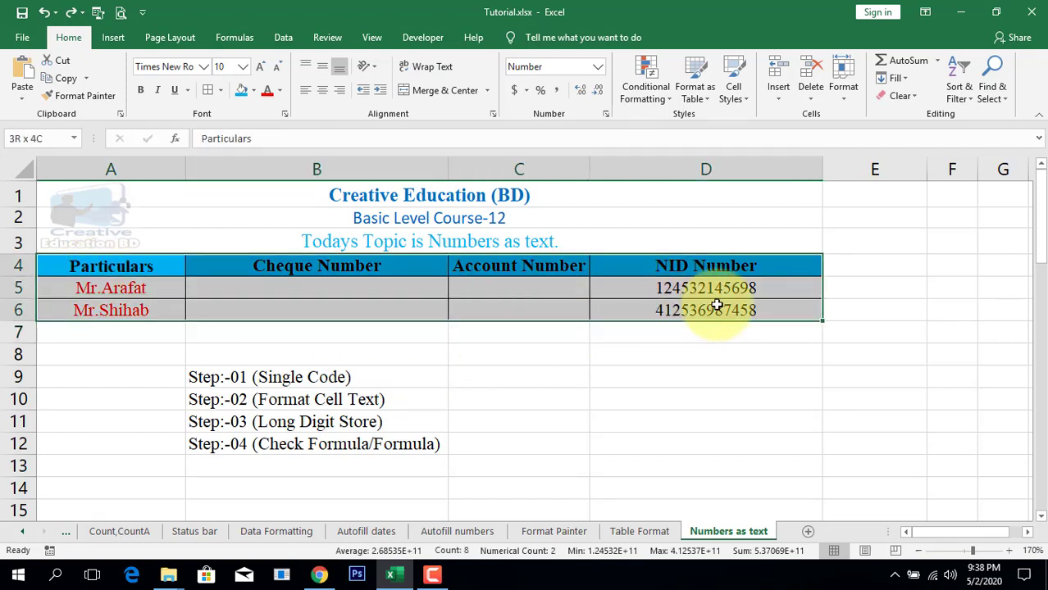
left_click(353, 335)
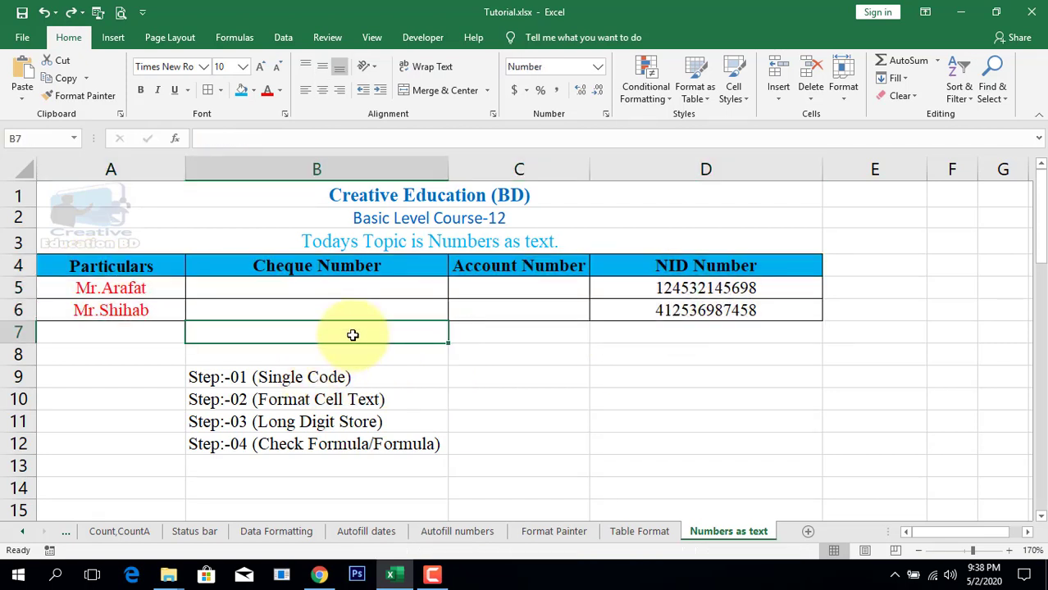
type("000002")
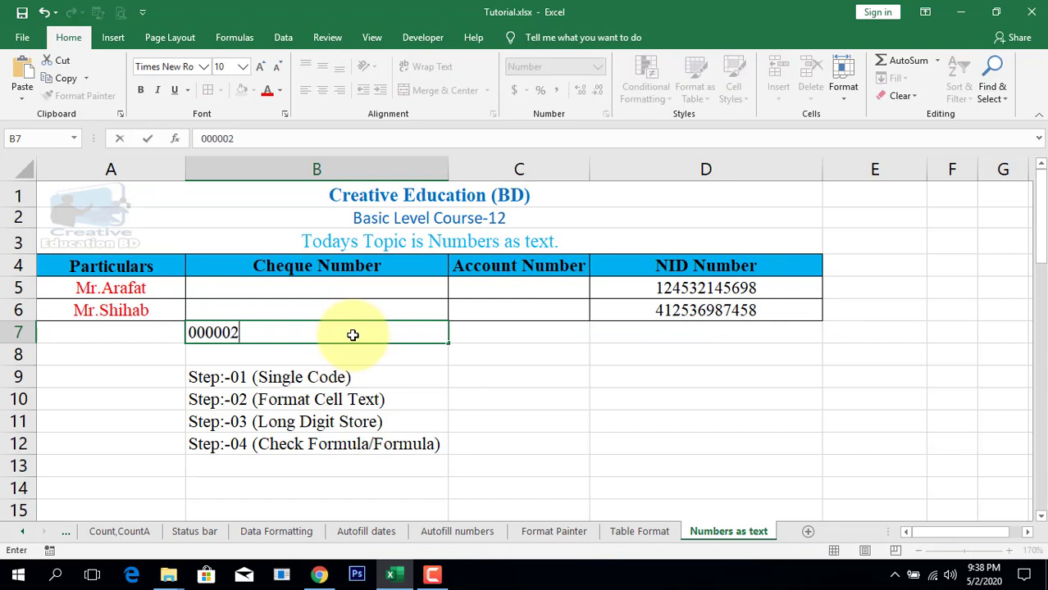
type("5666")
key("Return")
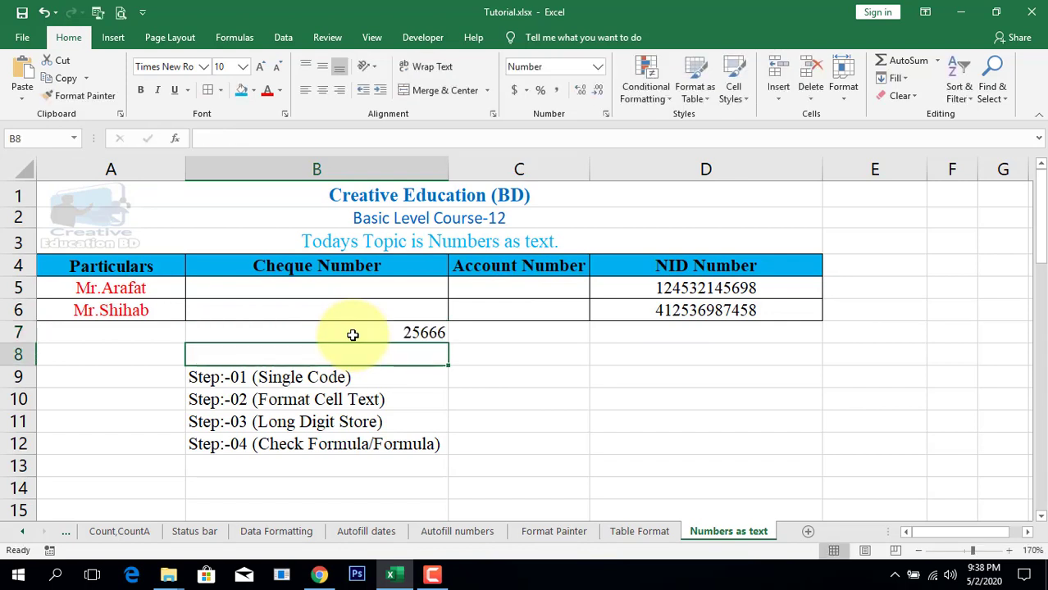
left_click(353, 336)
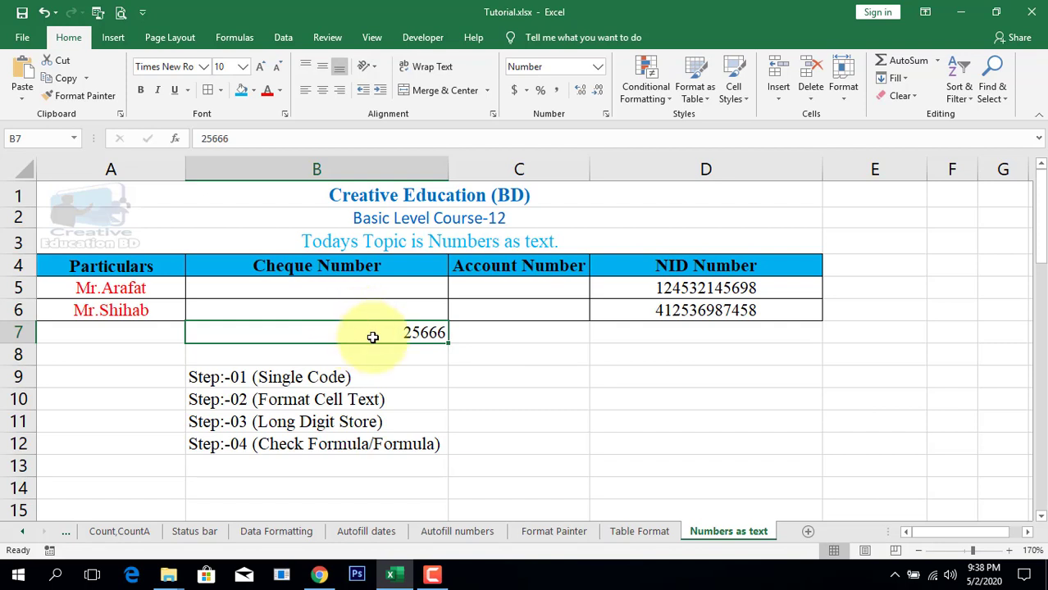
left_click(292, 376)
left_click(310, 293)
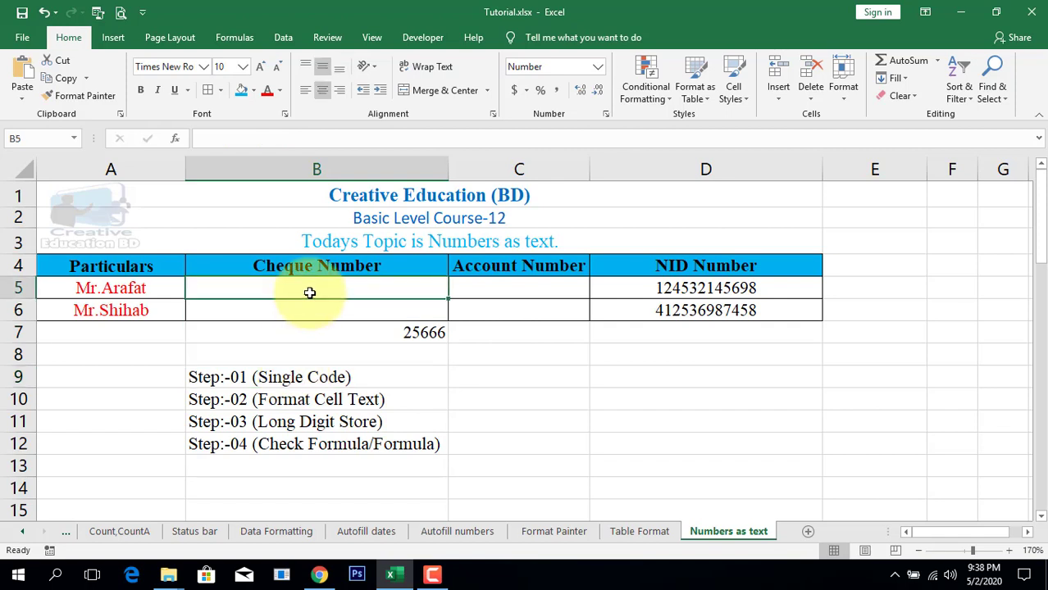
type("'")
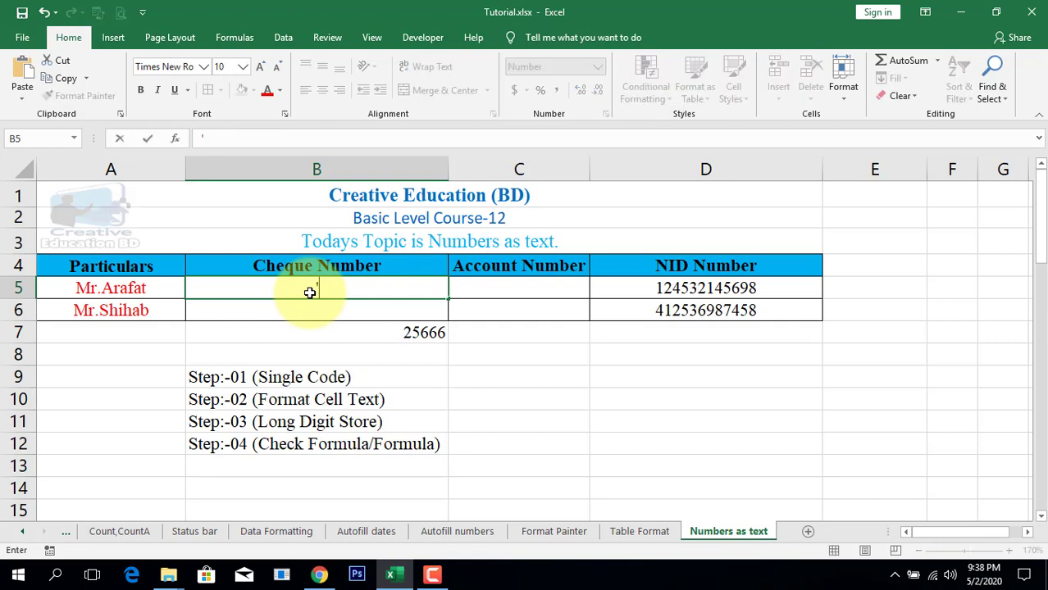
type("0000")
type("0256665")
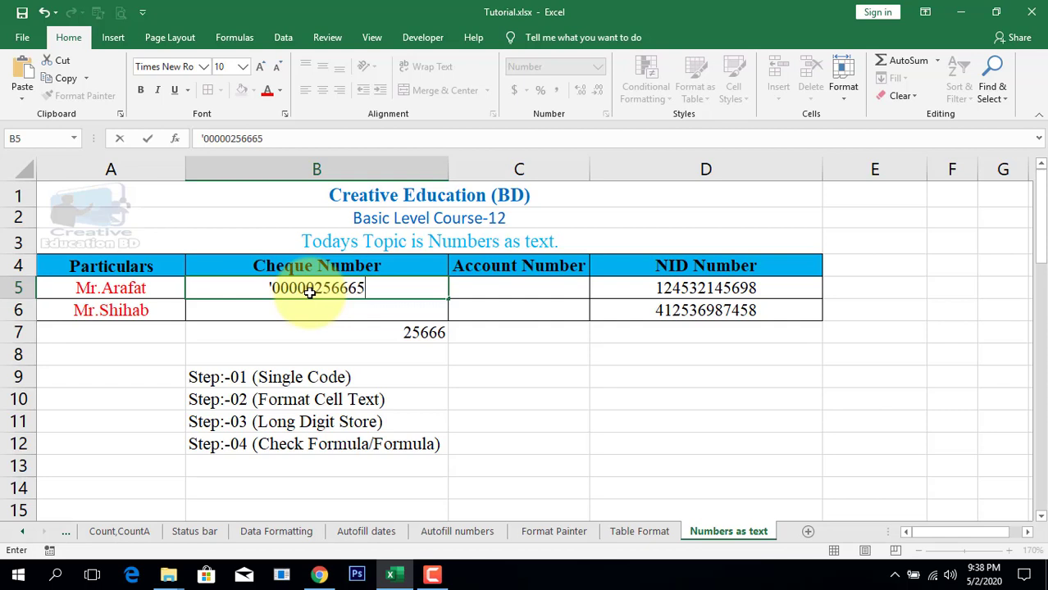
key("Return")
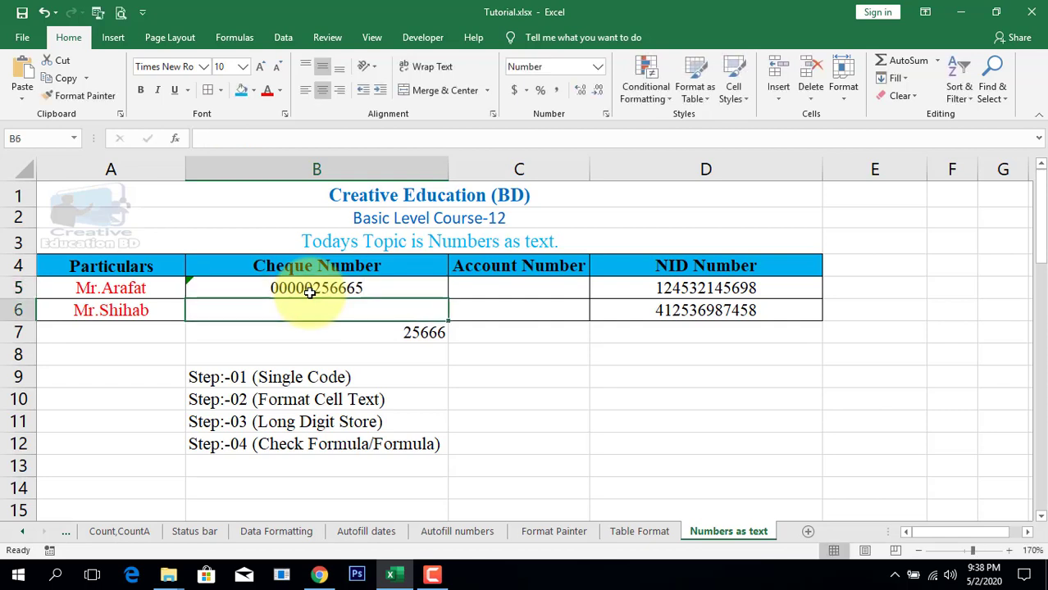
left_click(310, 292)
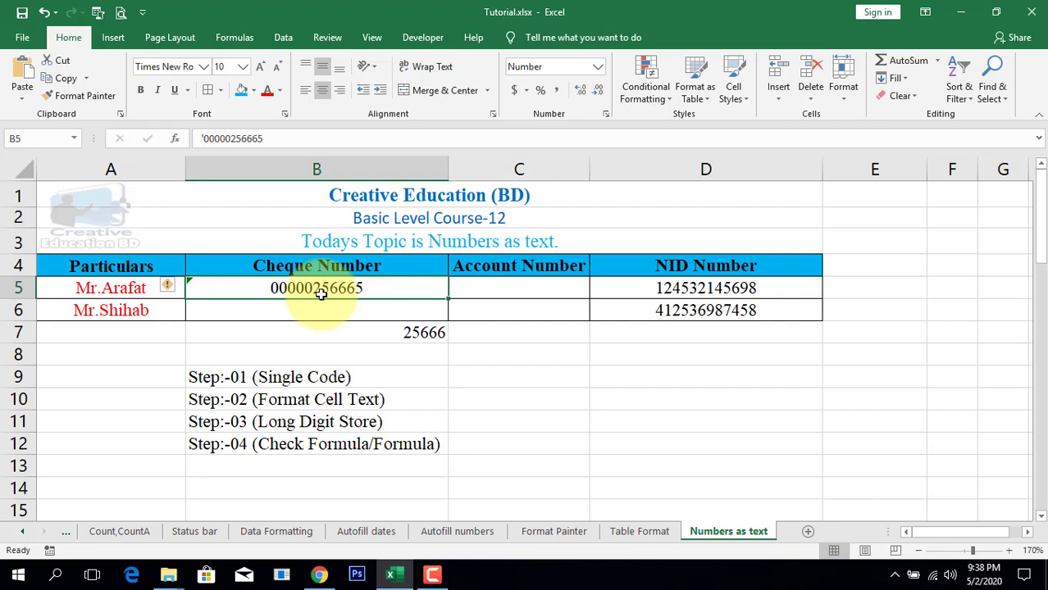
left_click(315, 378)
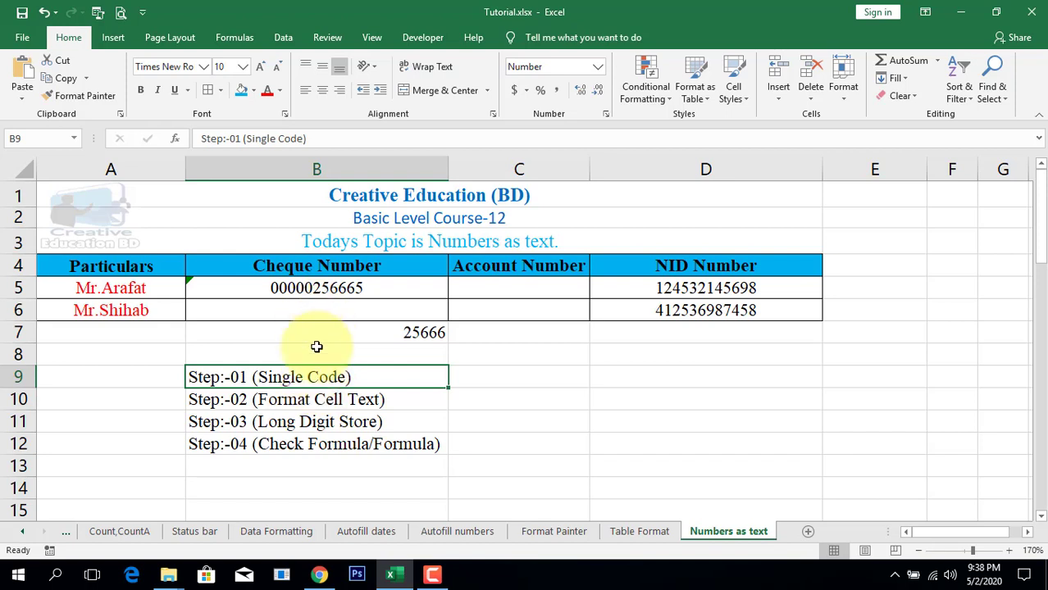
Apply the Text category to cell B6 through Format Cells.
left_click(315, 402)
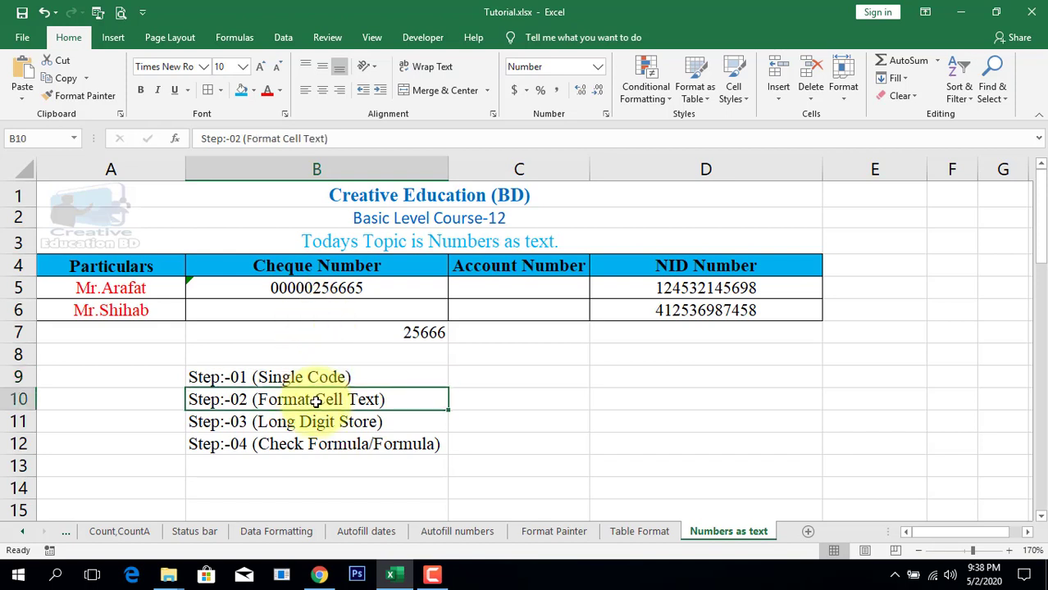
left_click(324, 308)
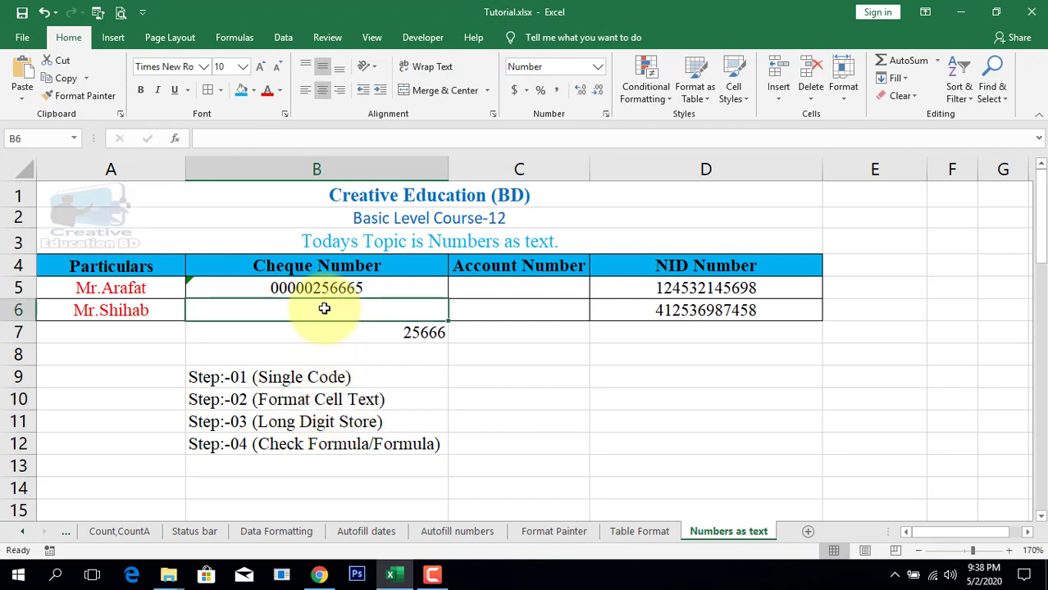
right_click(312, 307)
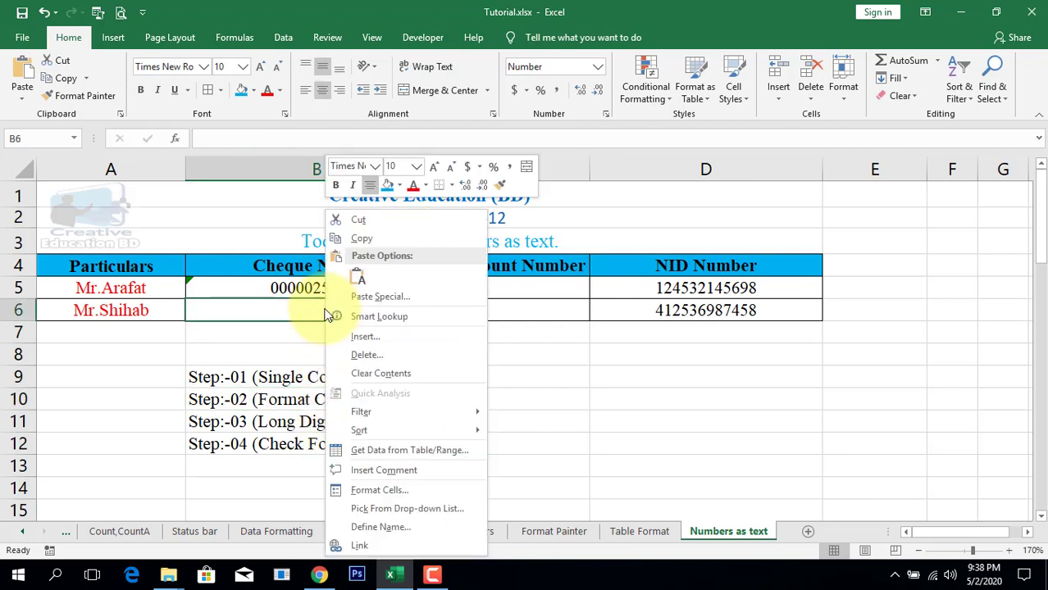
left_click(385, 492)
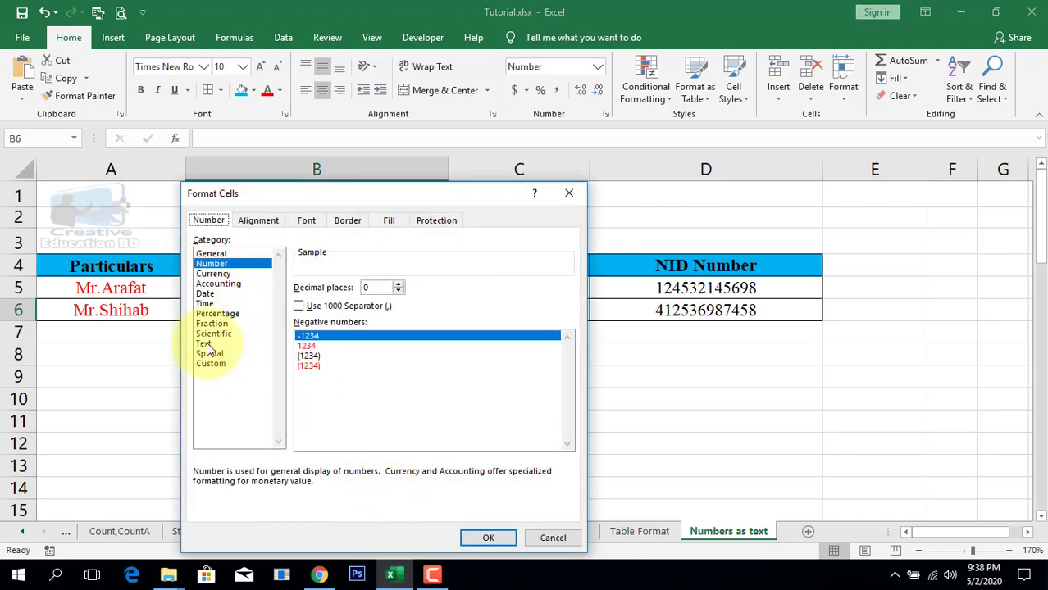
left_click(205, 343)
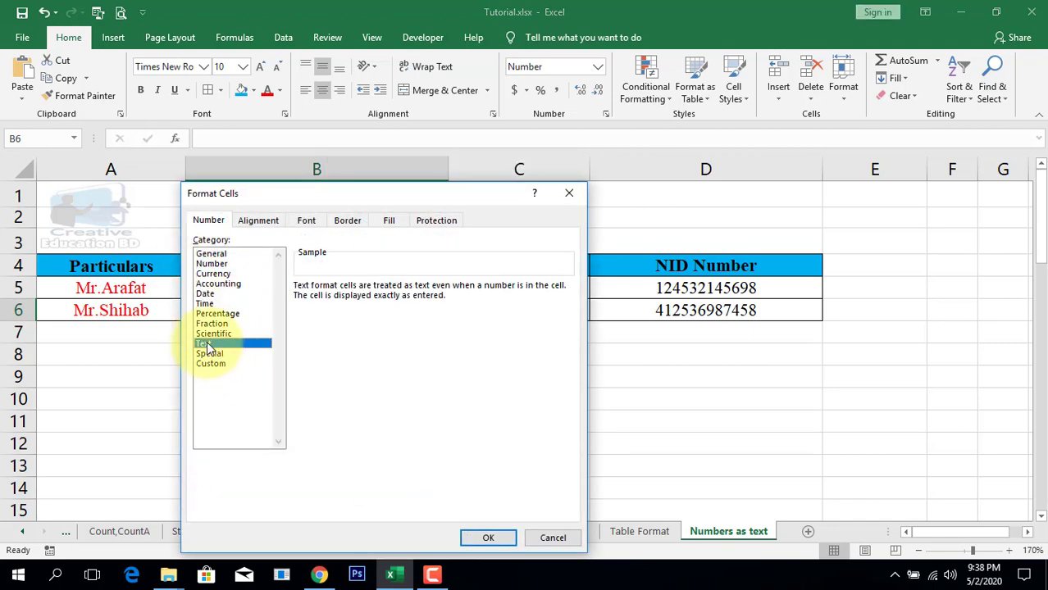
left_click(486, 538)
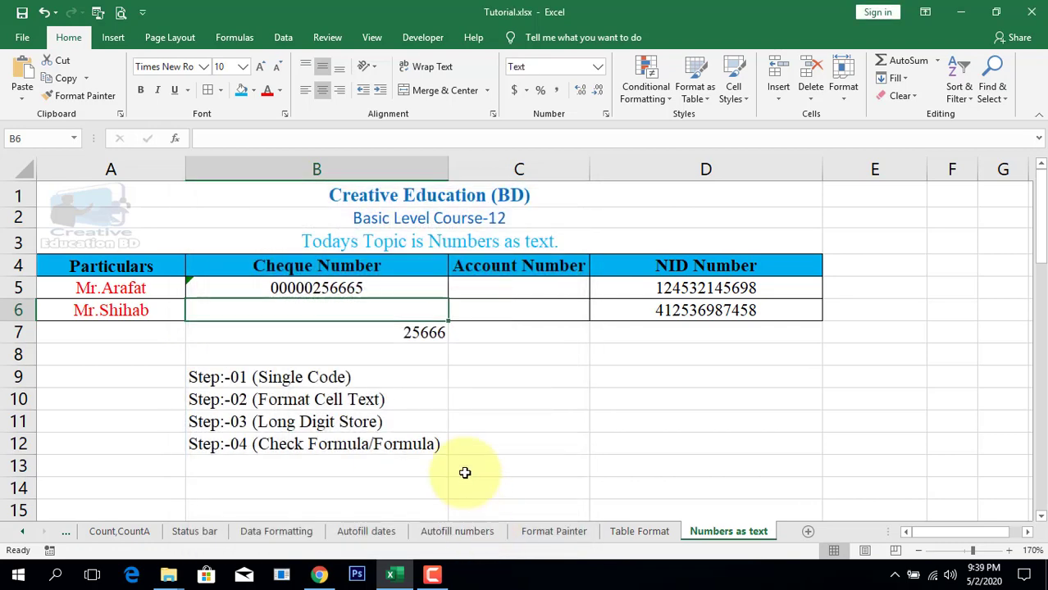
type("0")
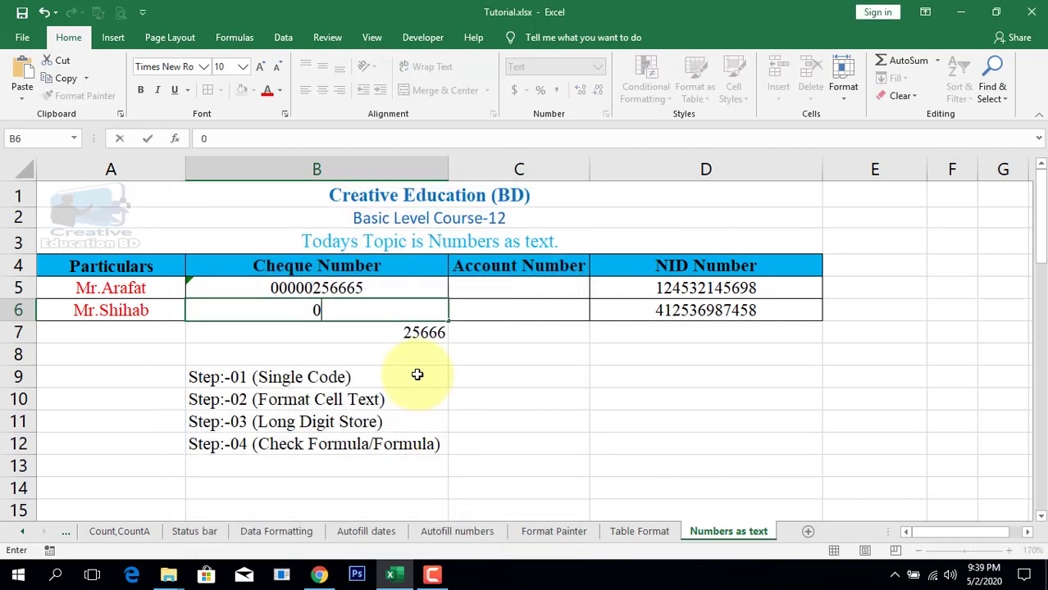
type("000025666")
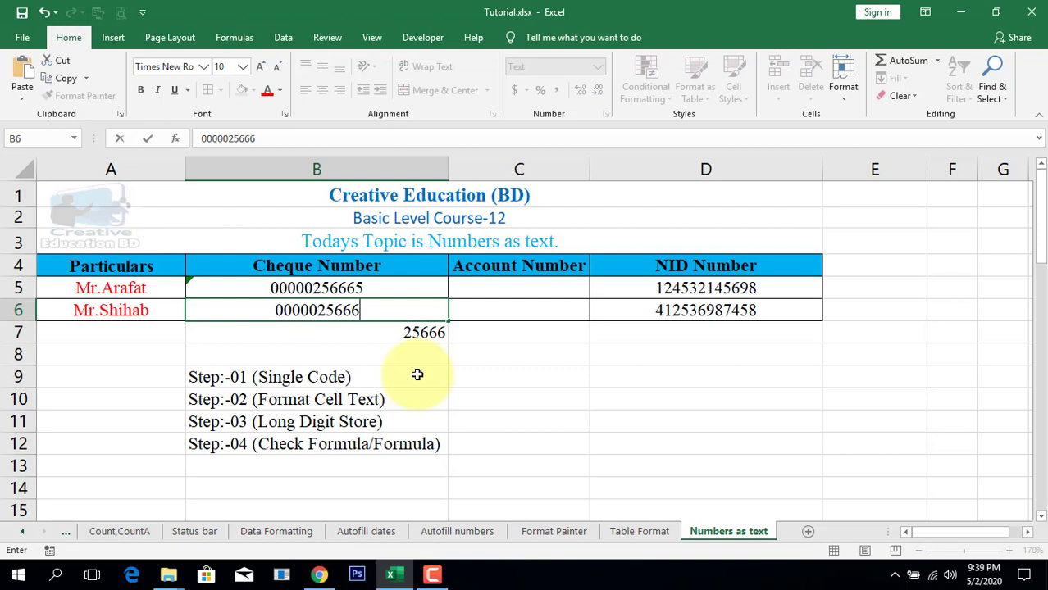
key("Return")
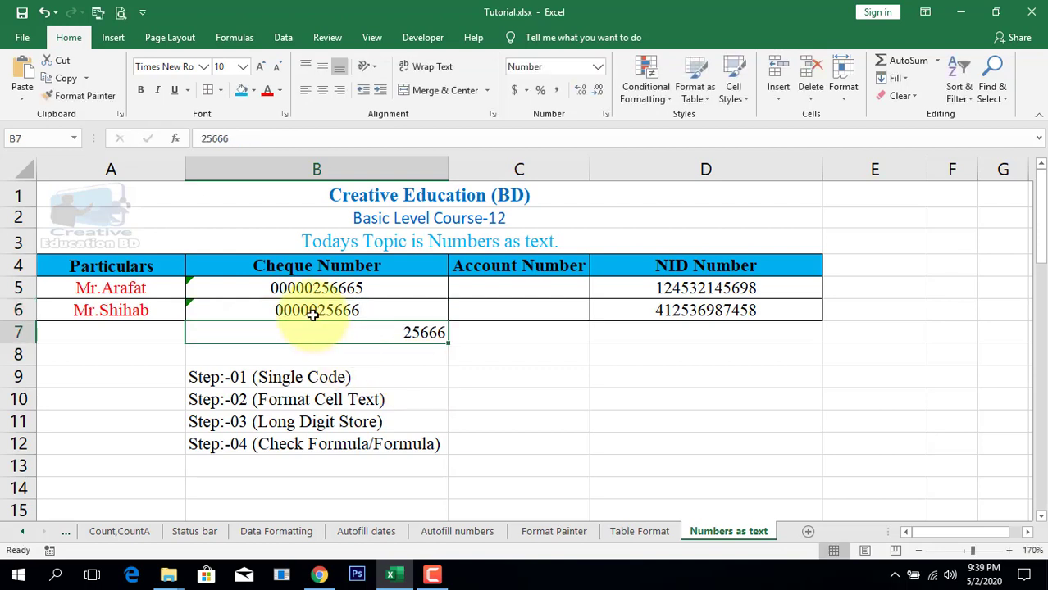
left_click(303, 310)
mouse_move(168, 312)
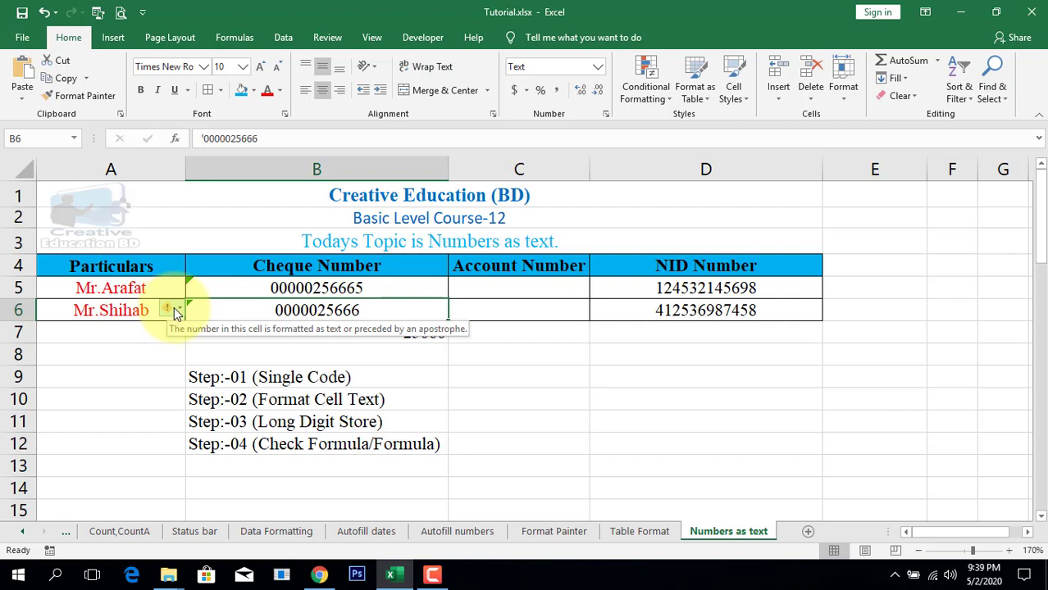
left_click(174, 309)
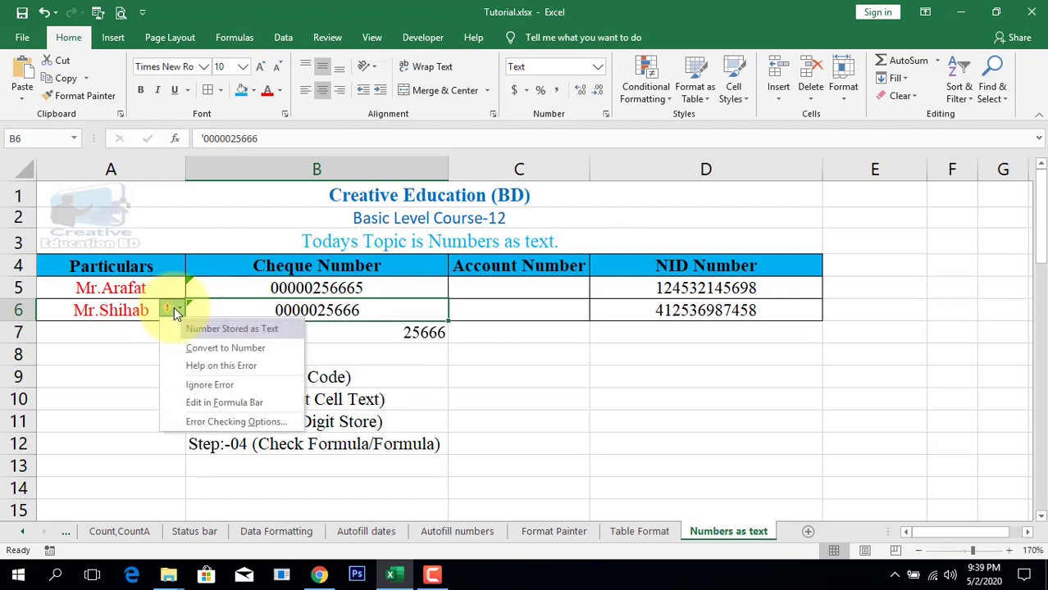
left_click(232, 349)
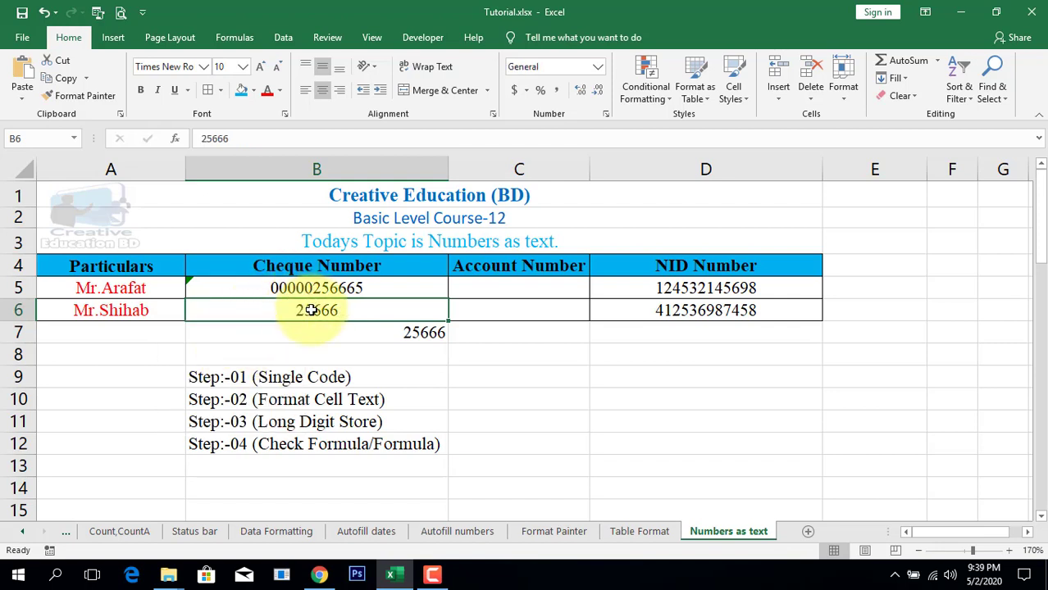
key("ctrl+z")
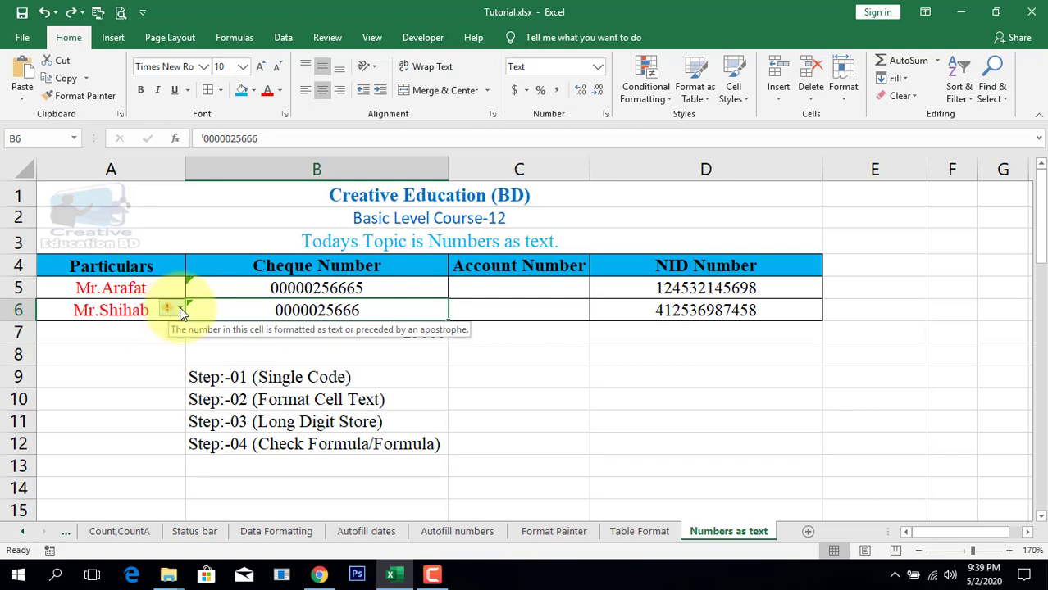
Try Ignore Error on B6's warning and undo it, then delete the stray 25666 from B7.
left_click(179, 308)
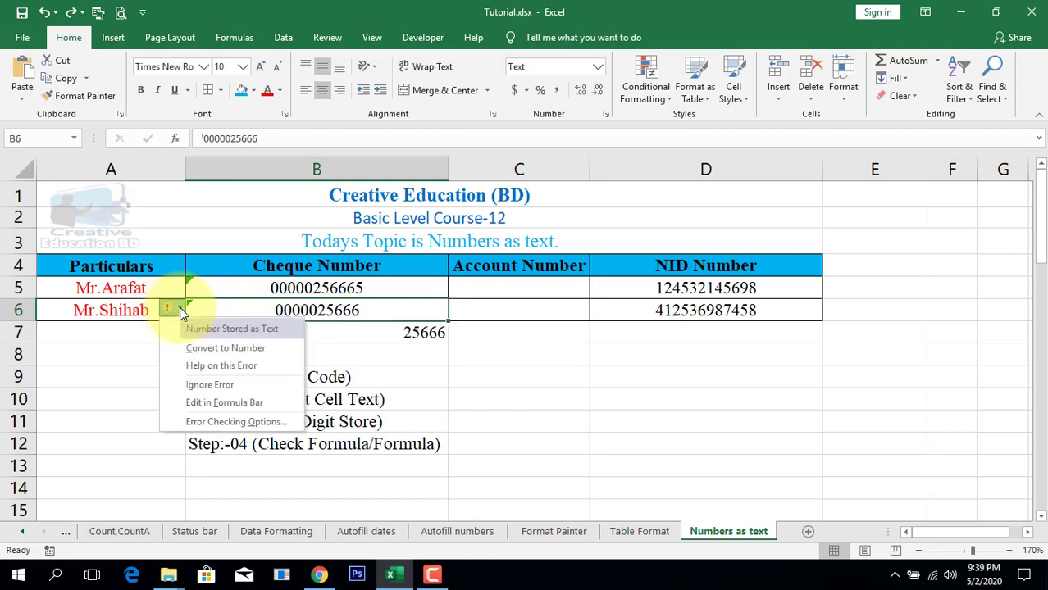
left_click(234, 300)
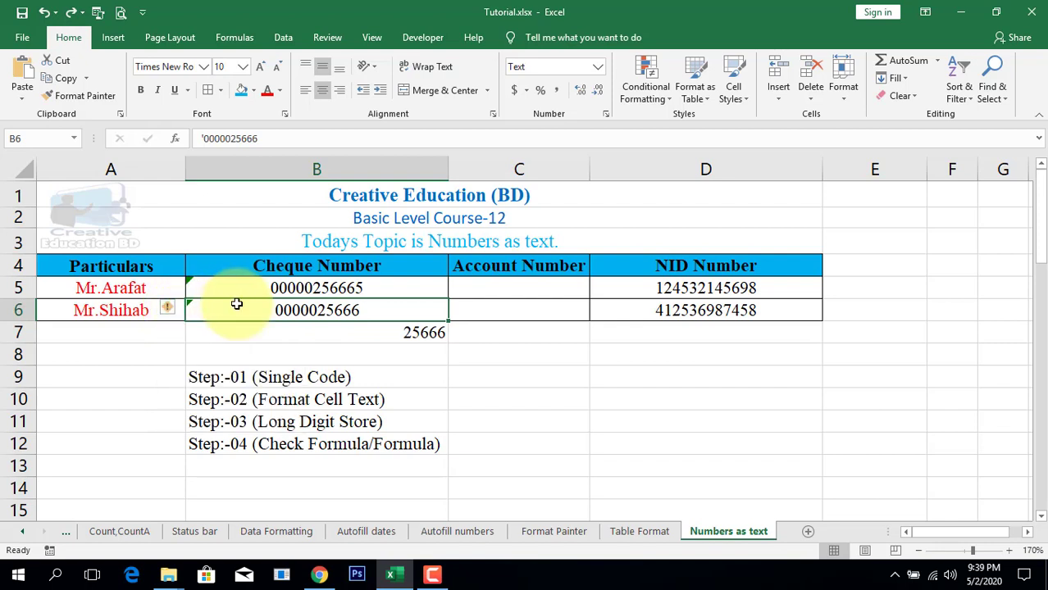
left_click(178, 310)
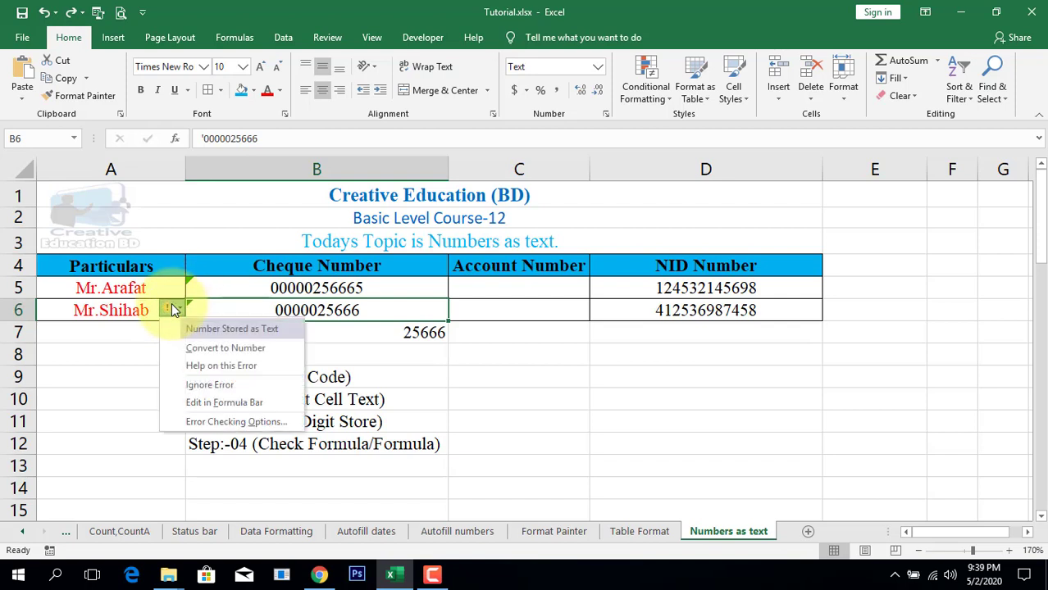
left_click(218, 385)
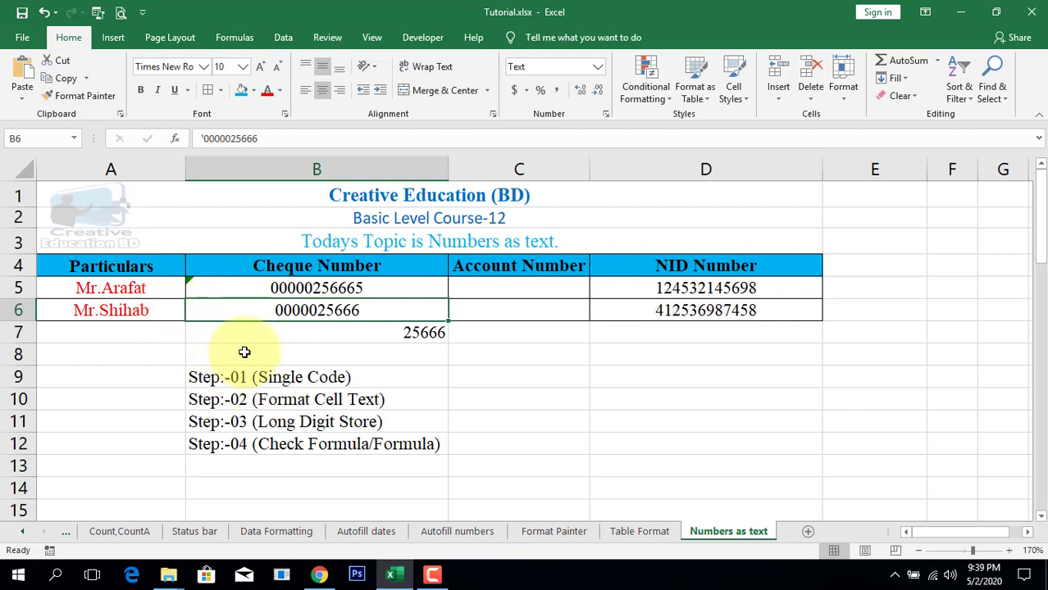
left_click(293, 328)
left_click(305, 310)
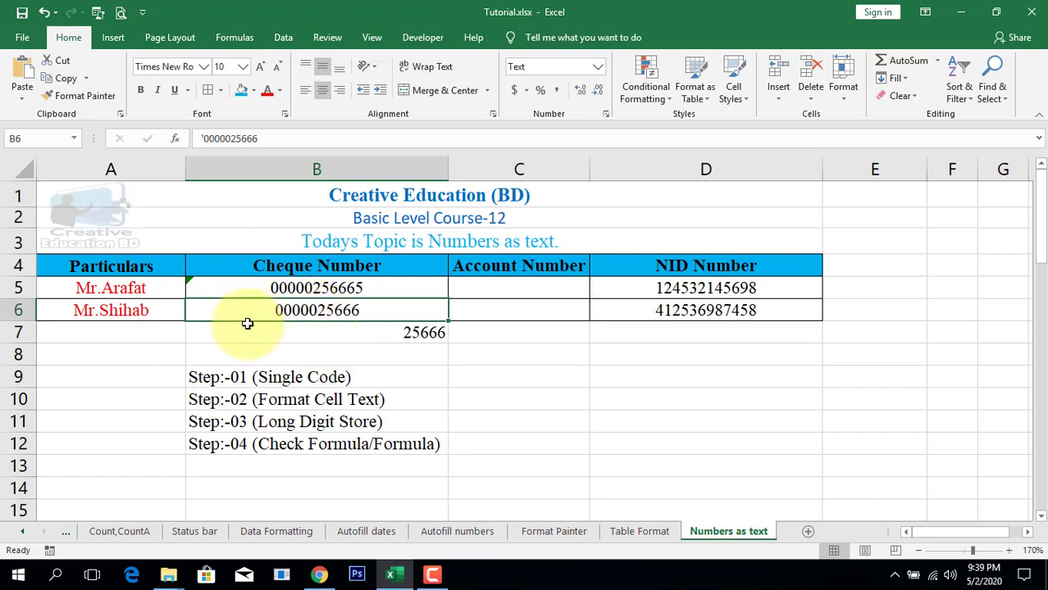
key("ctrl+z")
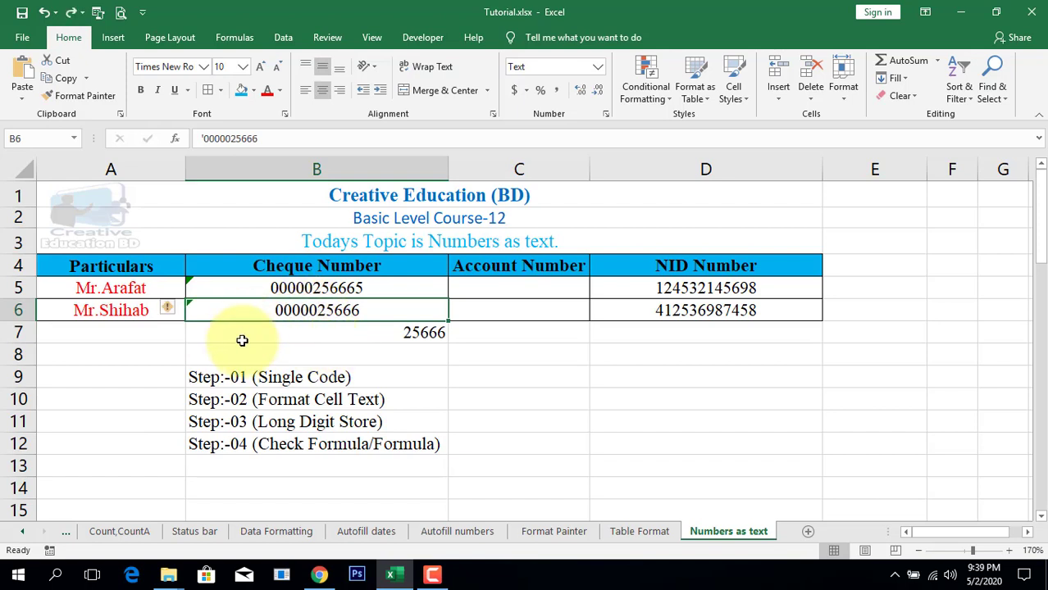
left_click(442, 327)
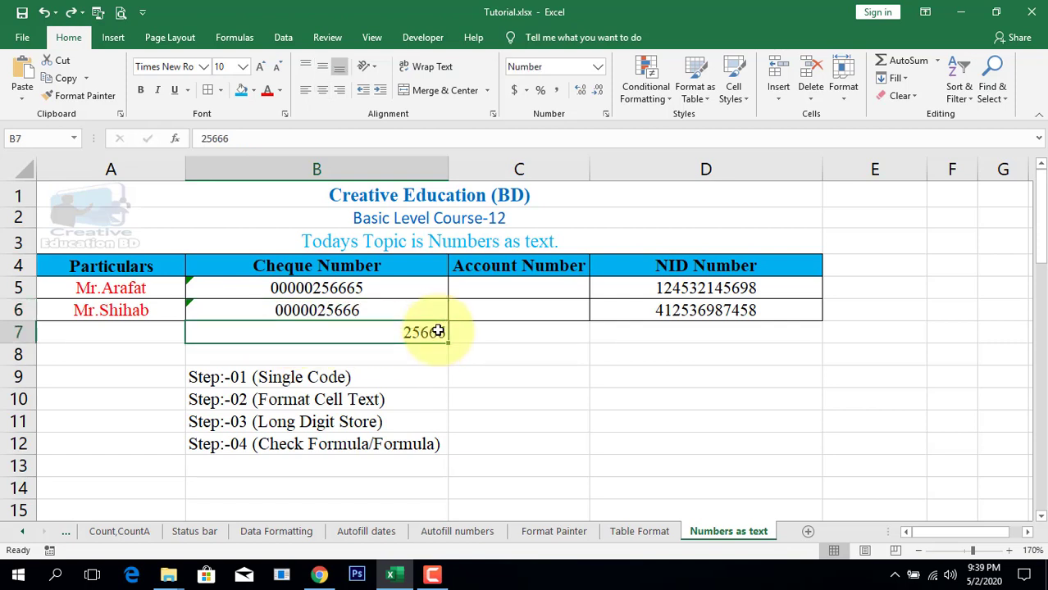
key("Delete")
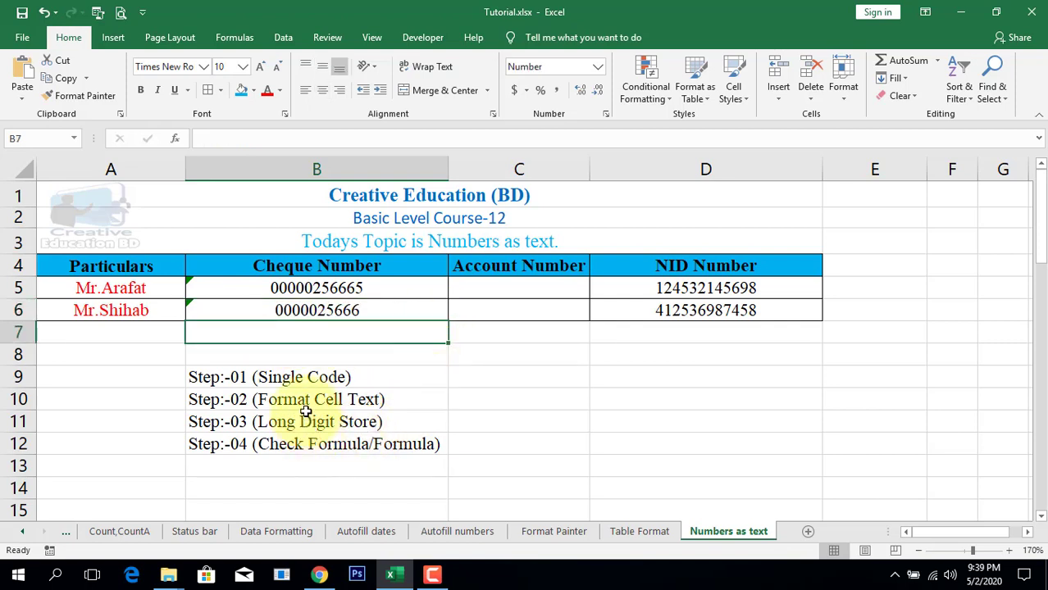
Enter the 13-digit account number in C5, then prefix it with an apostrophe to store every digit as text.
left_click(312, 398)
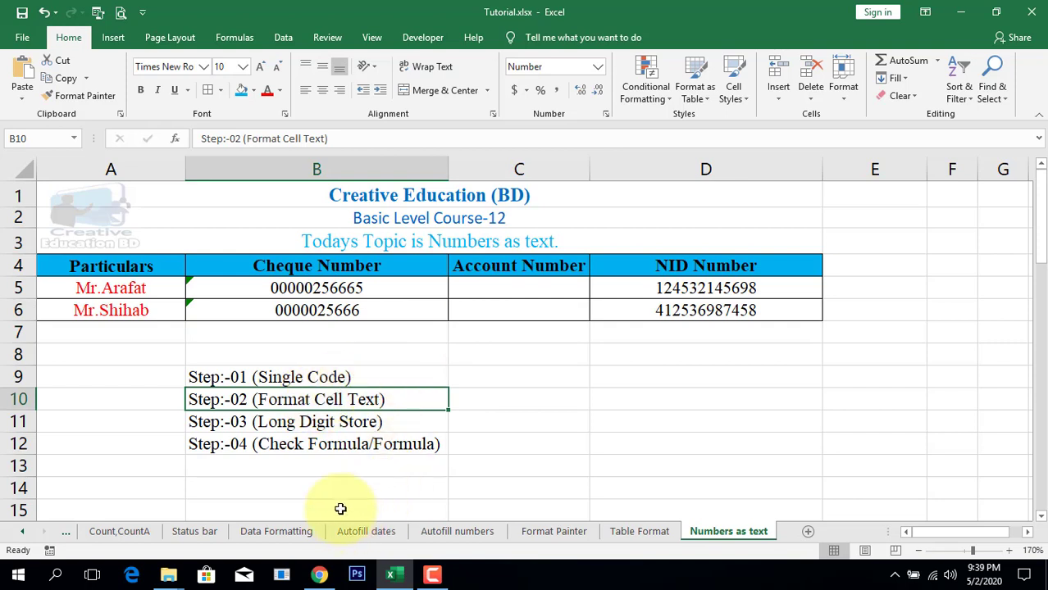
left_click(326, 428)
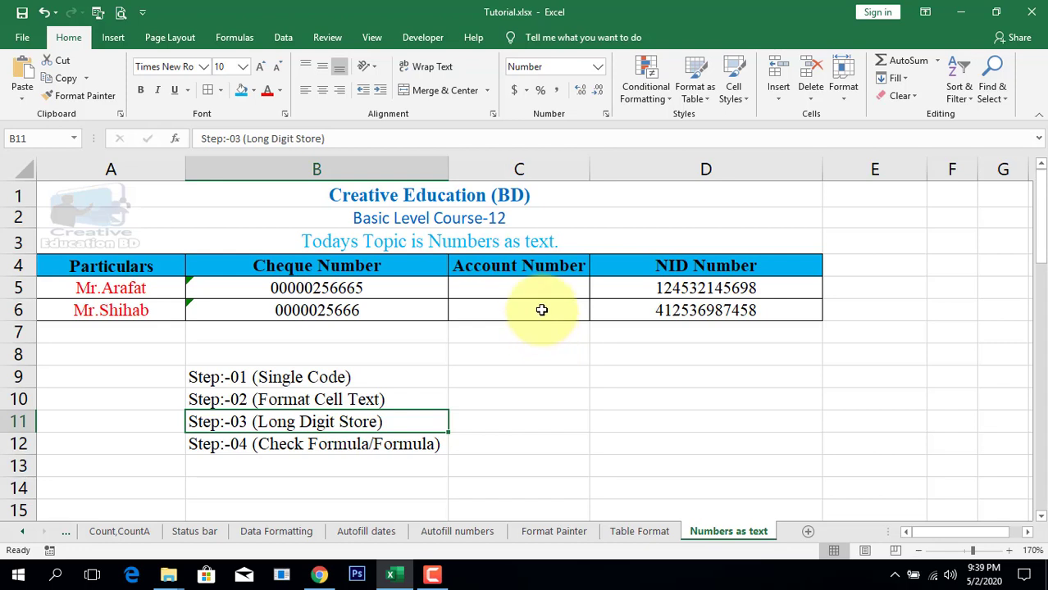
left_click(532, 286)
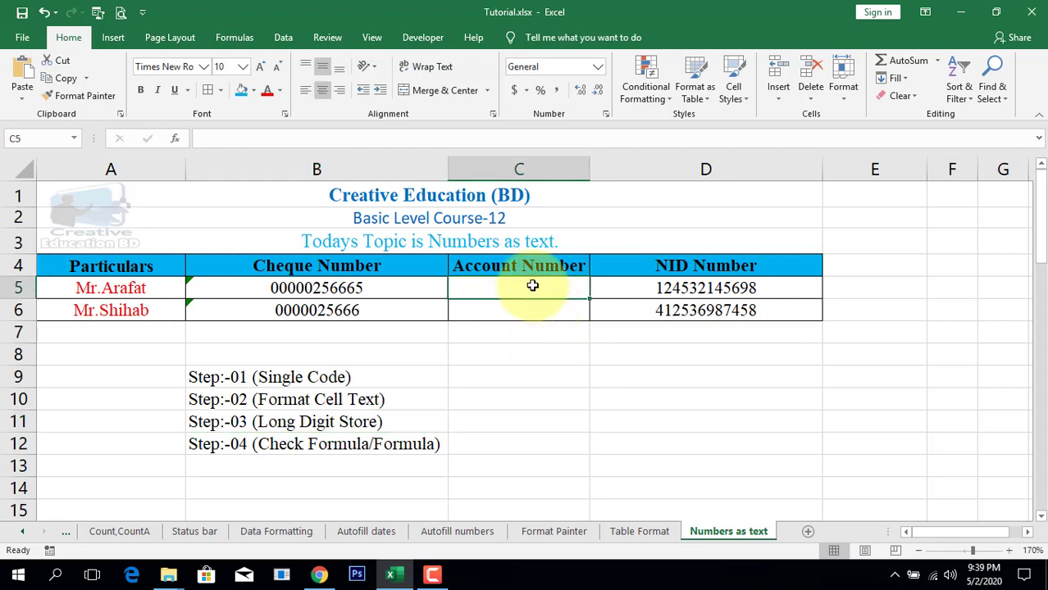
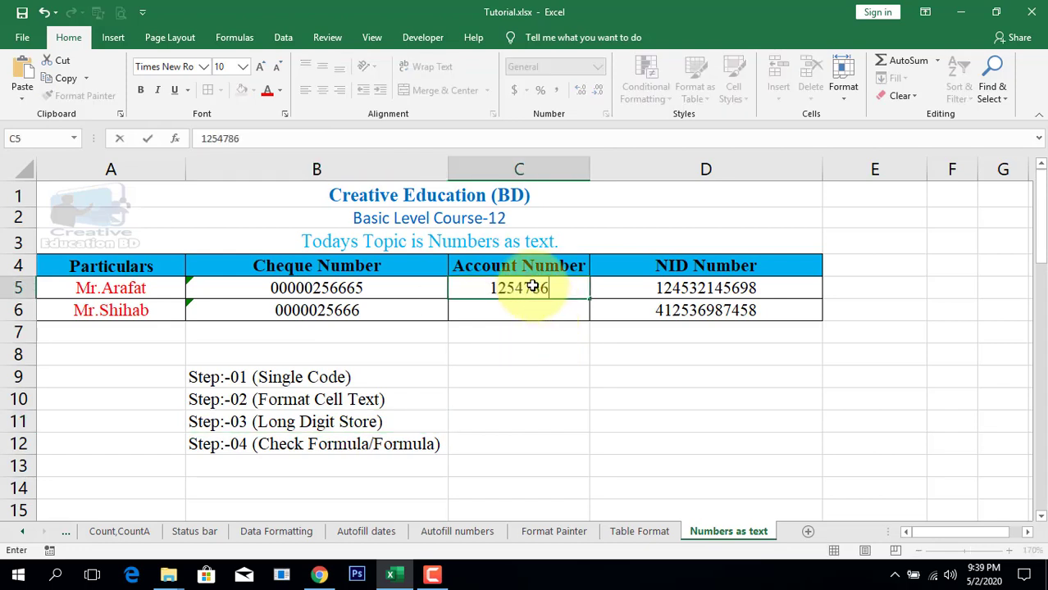
key("Return")
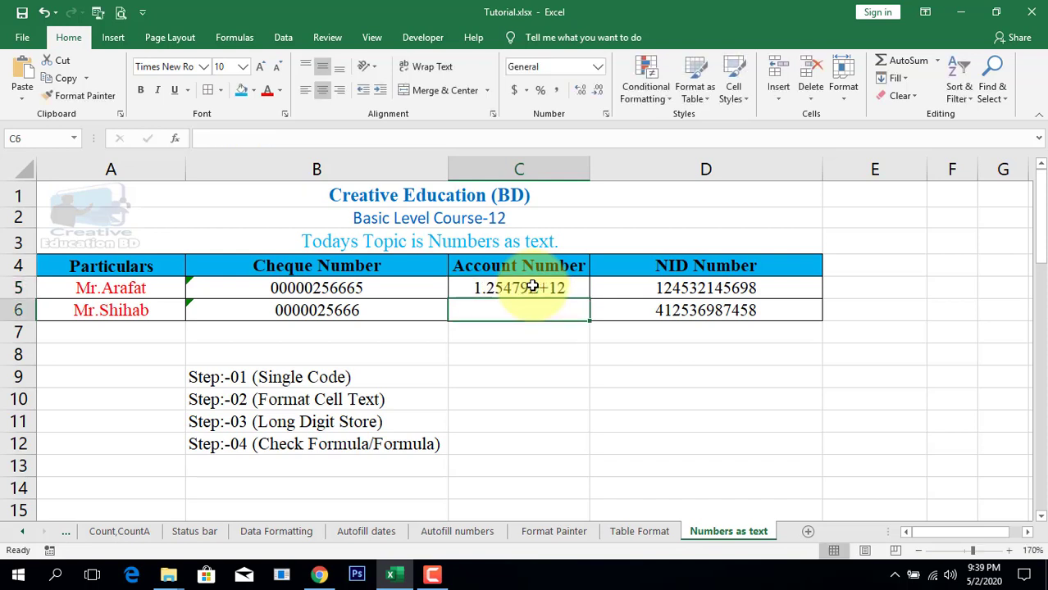
left_click(533, 286)
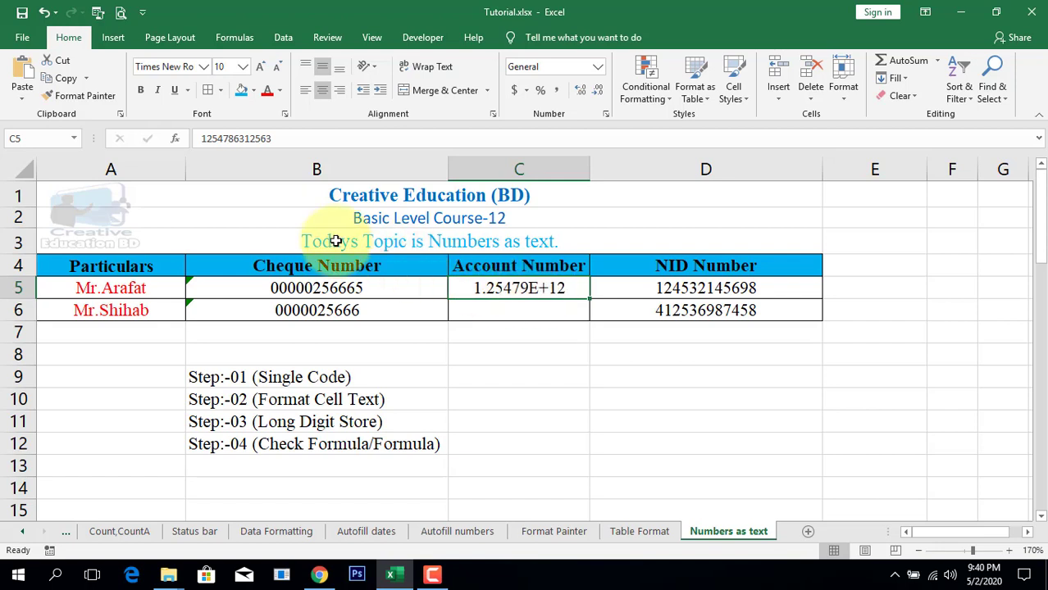
left_click(202, 139)
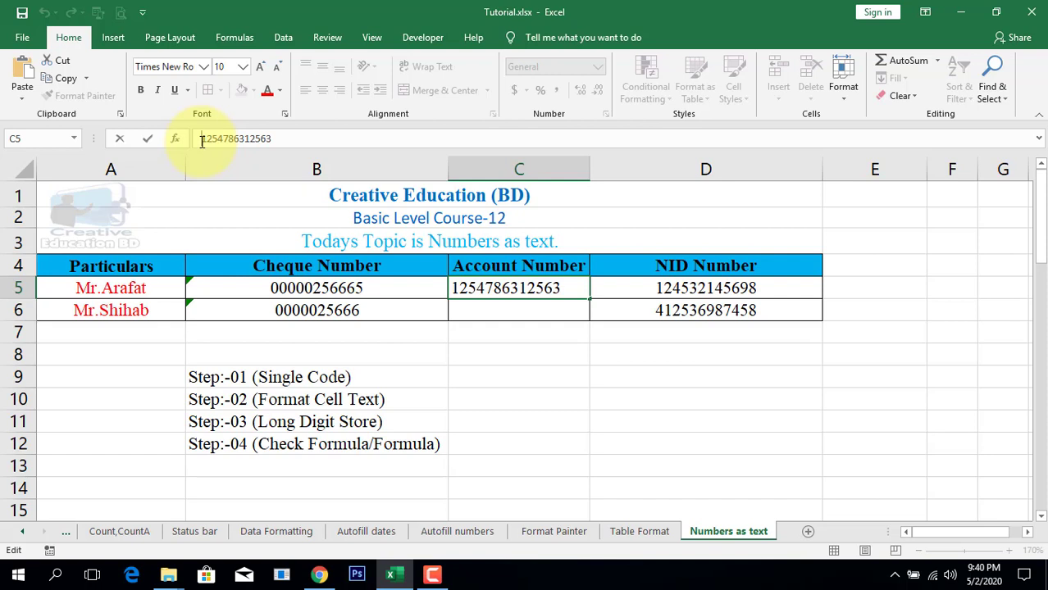
type("'")
key("Return")
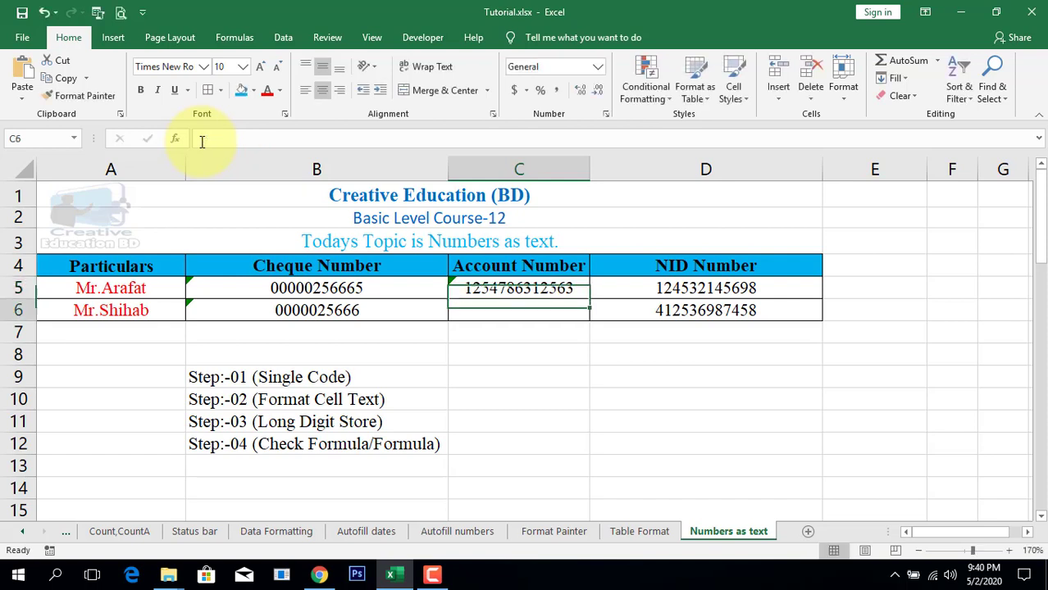
Fill C5's account number down into C6, inspect it, then undo the fill.
left_click(560, 289)
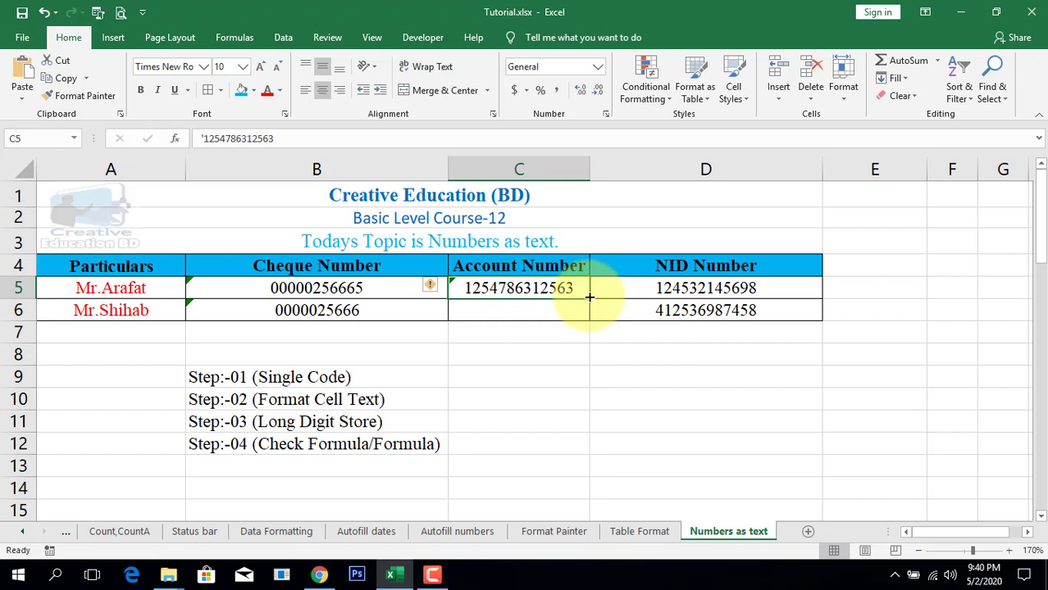
left_click_drag(589, 298, 590, 319)
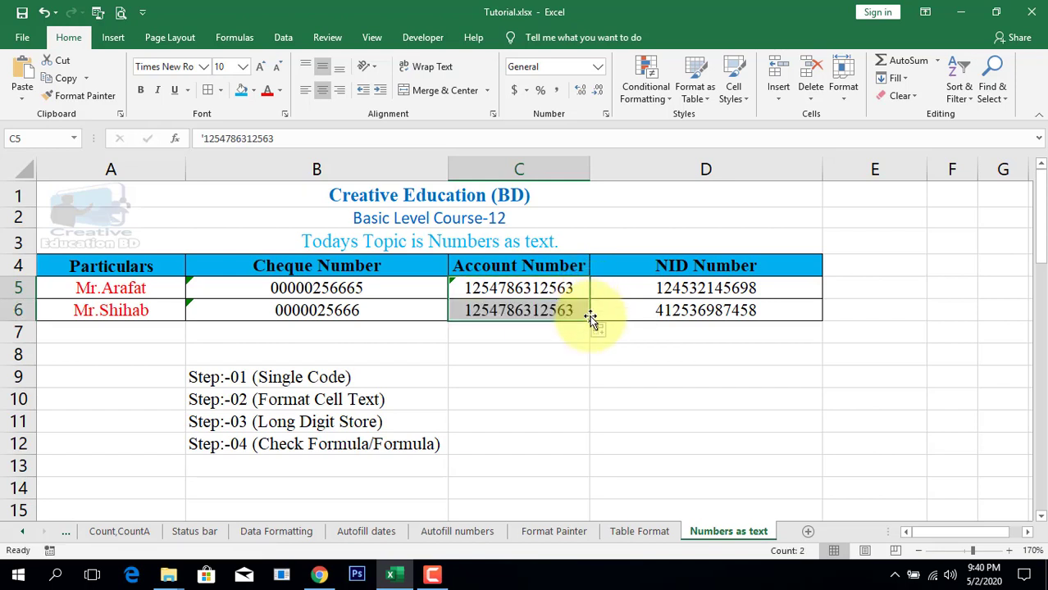
left_click(537, 314)
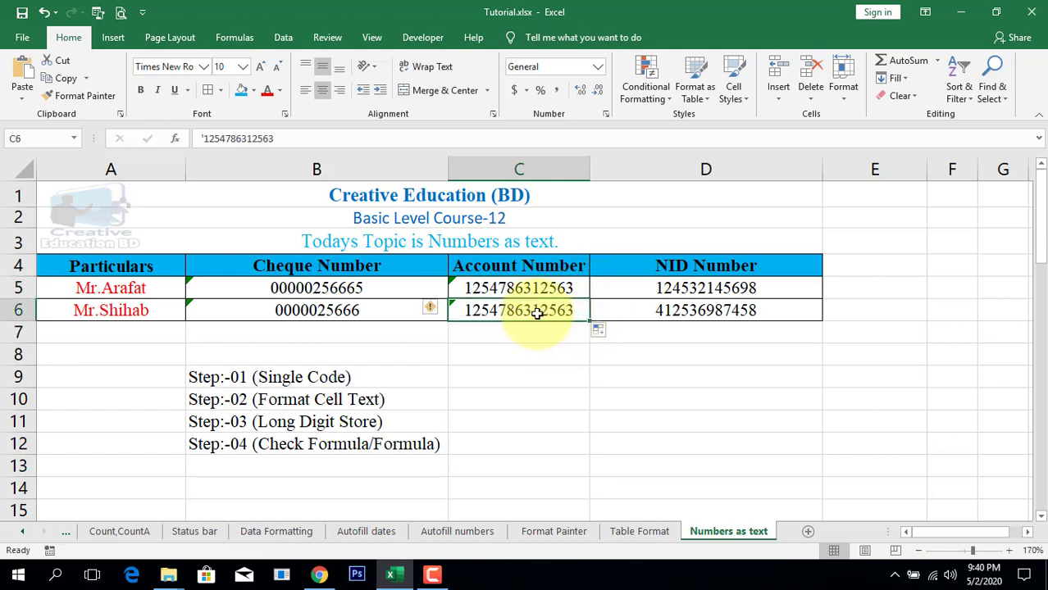
key("ctrl+z")
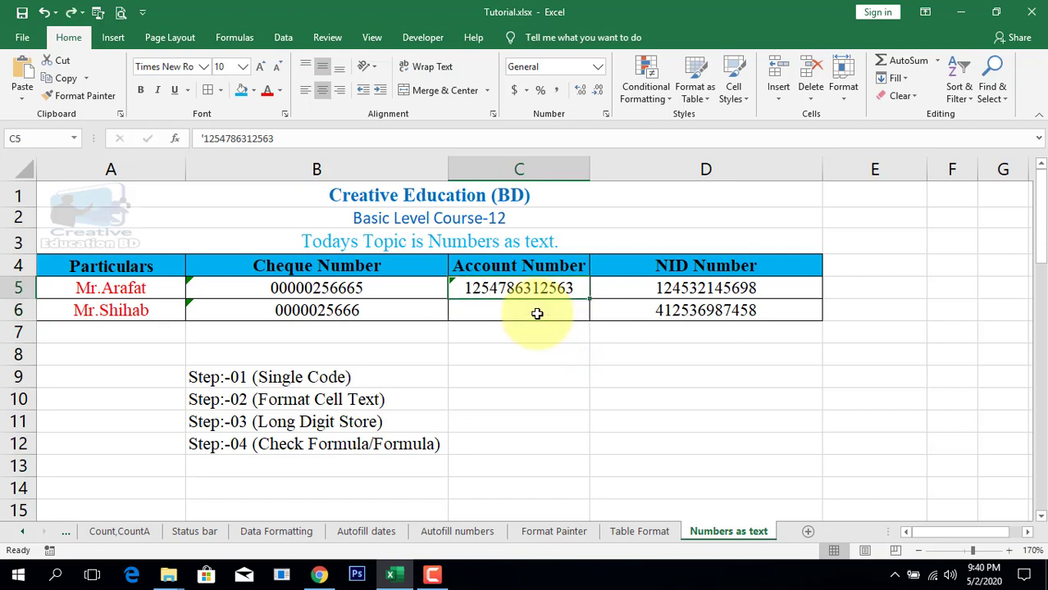
Type the 15-digit account number into C6 and check how it displays.
left_click(535, 315)
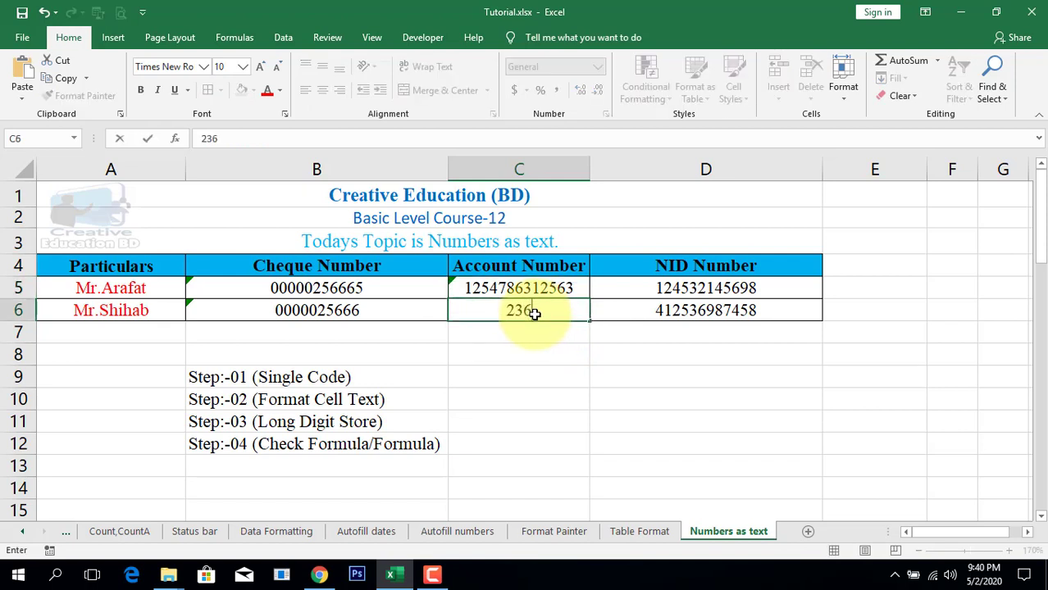
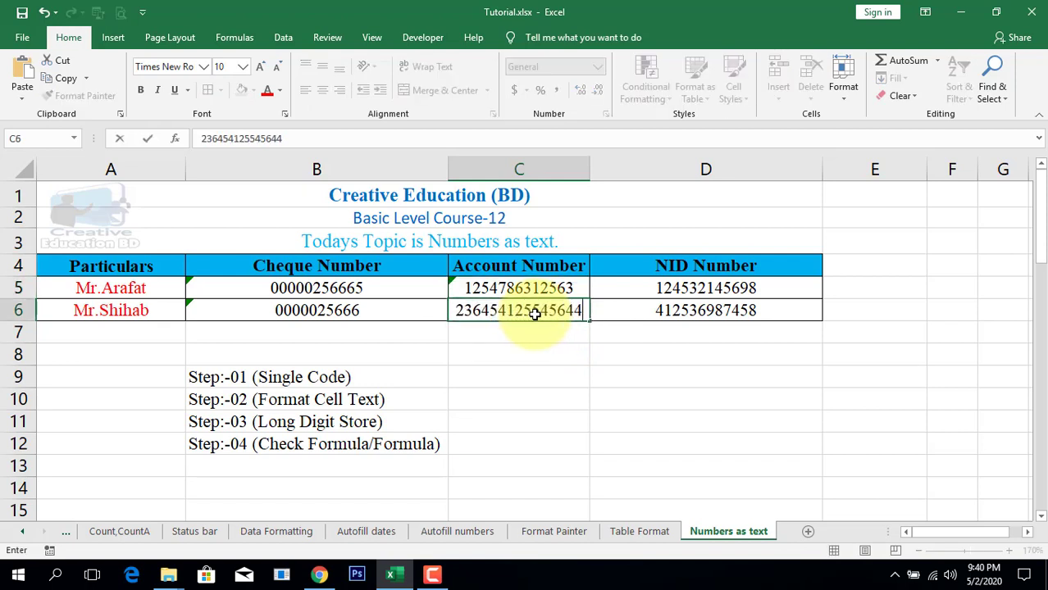
key("Return")
left_click(534, 314)
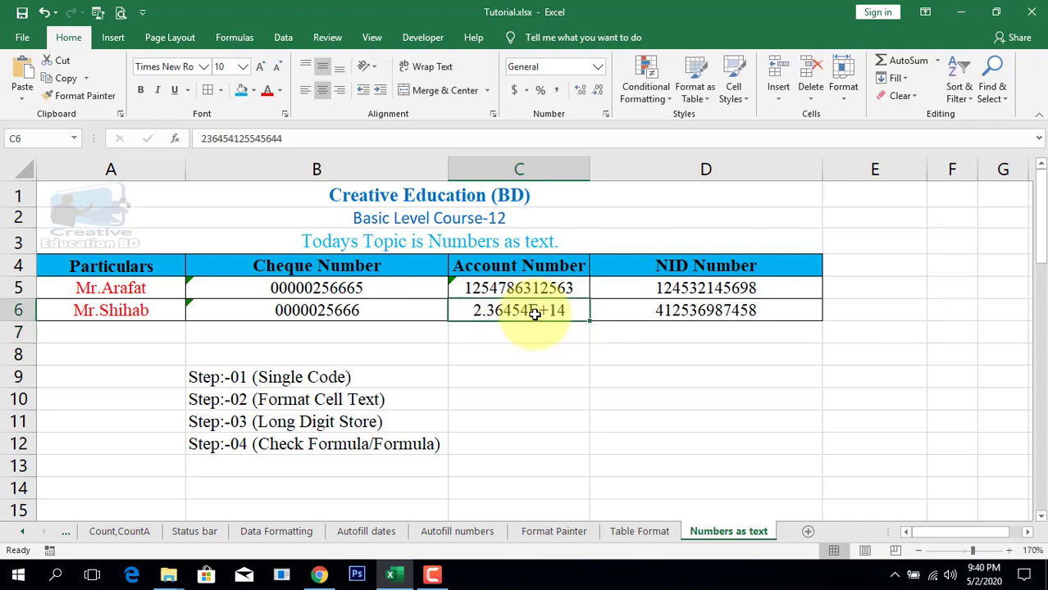
Format C6 as Text, then re-enter the cell so the full number is stored as text.
right_click(534, 313)
key("Escape")
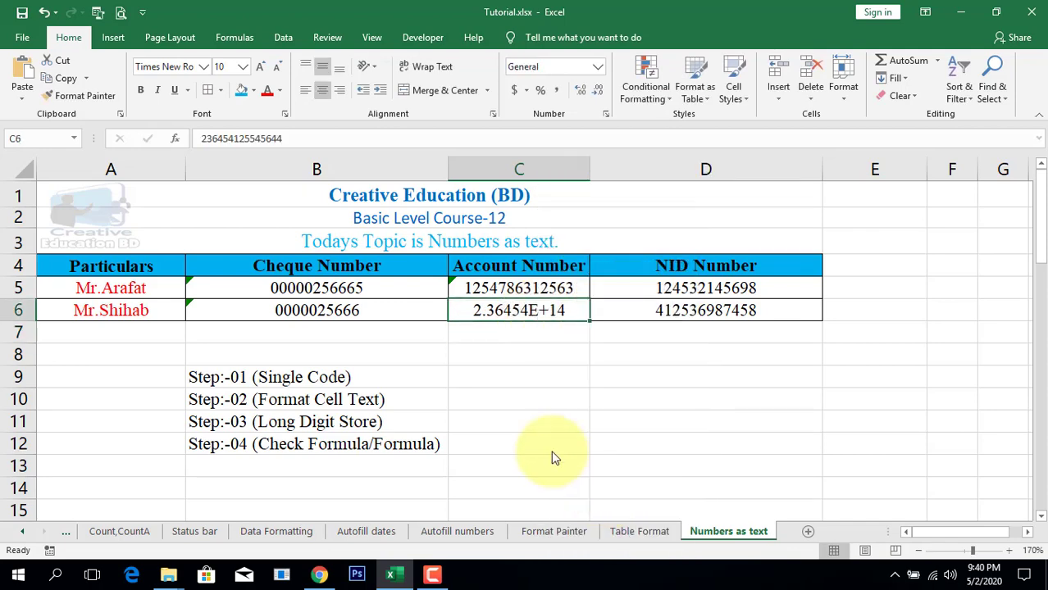
left_click(433, 343)
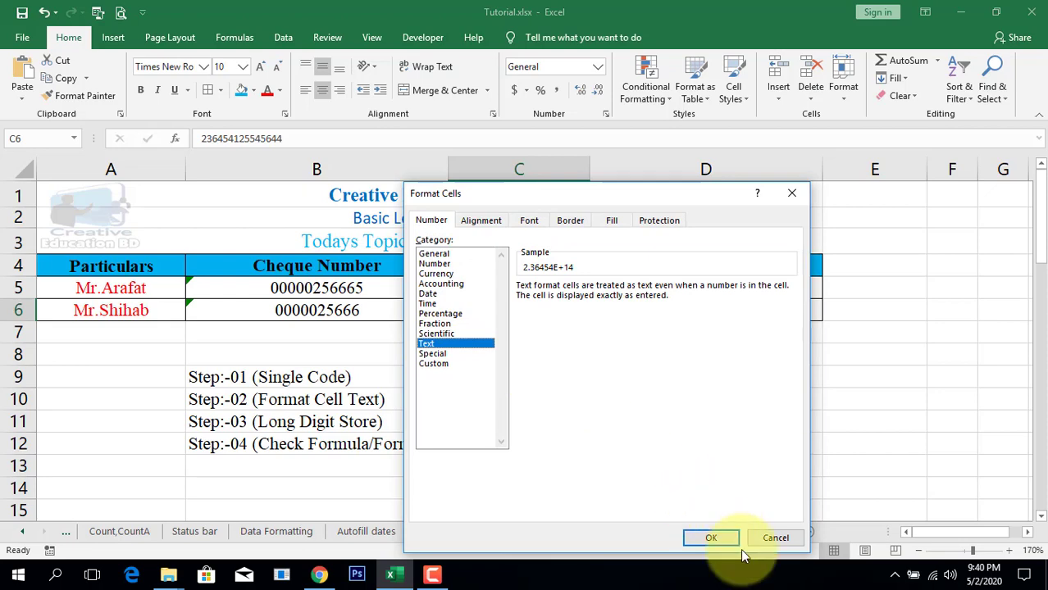
left_click(711, 538)
left_click(519, 330)
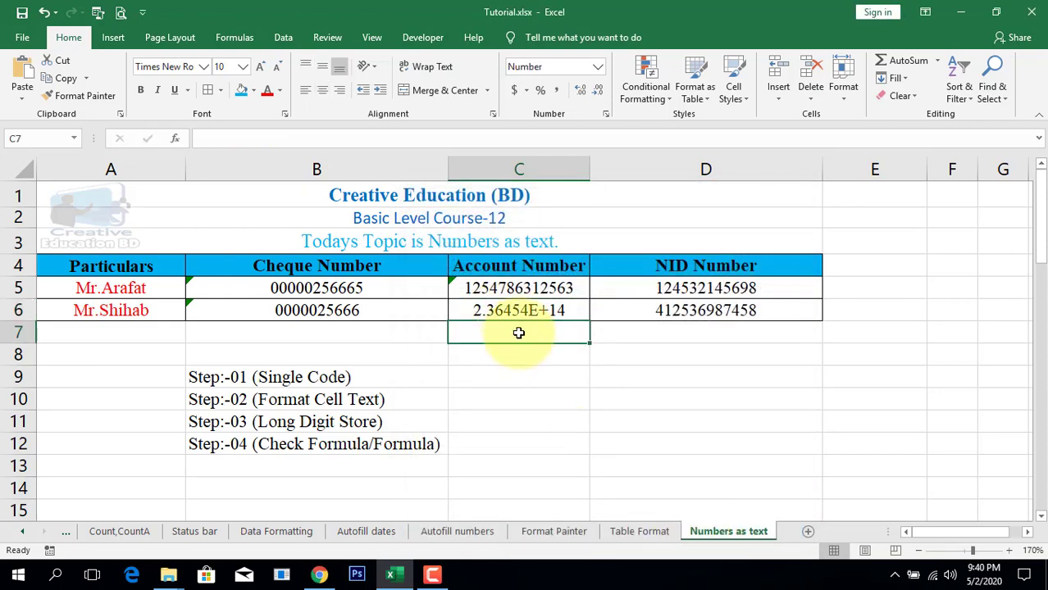
double_click(510, 315)
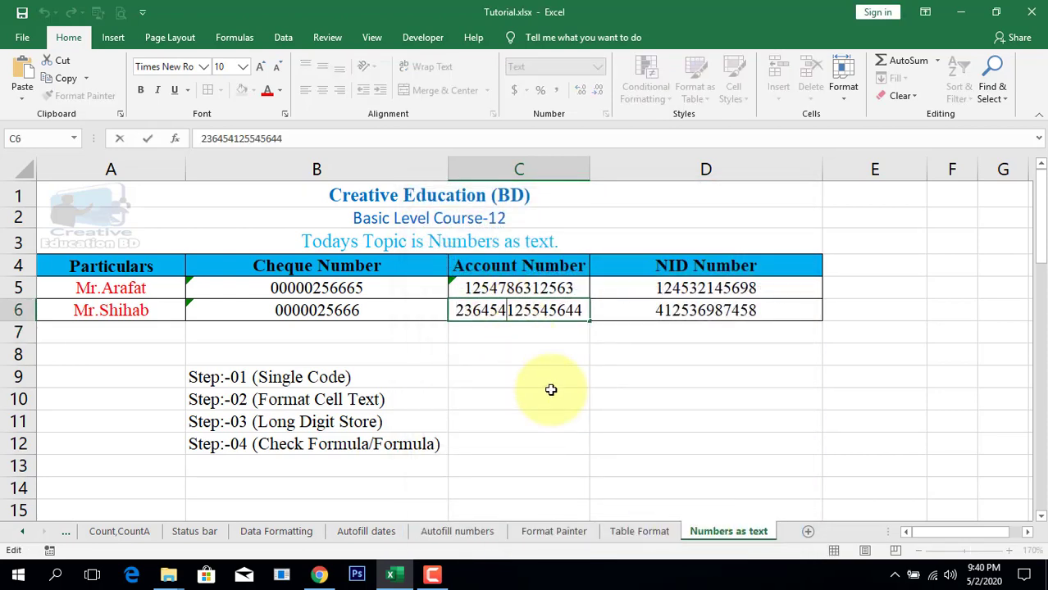
key("Return")
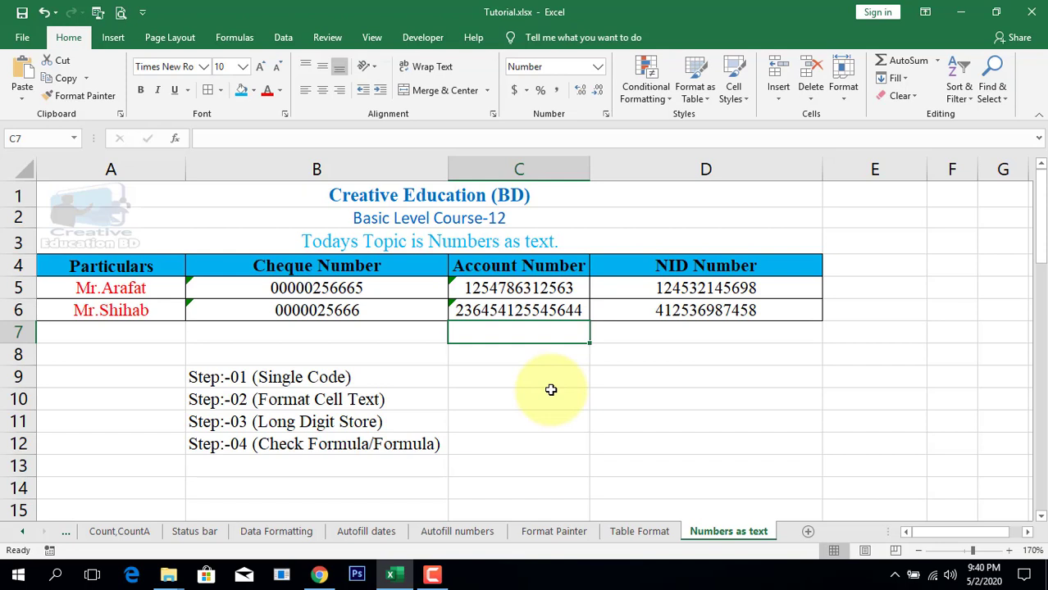
left_click(520, 312)
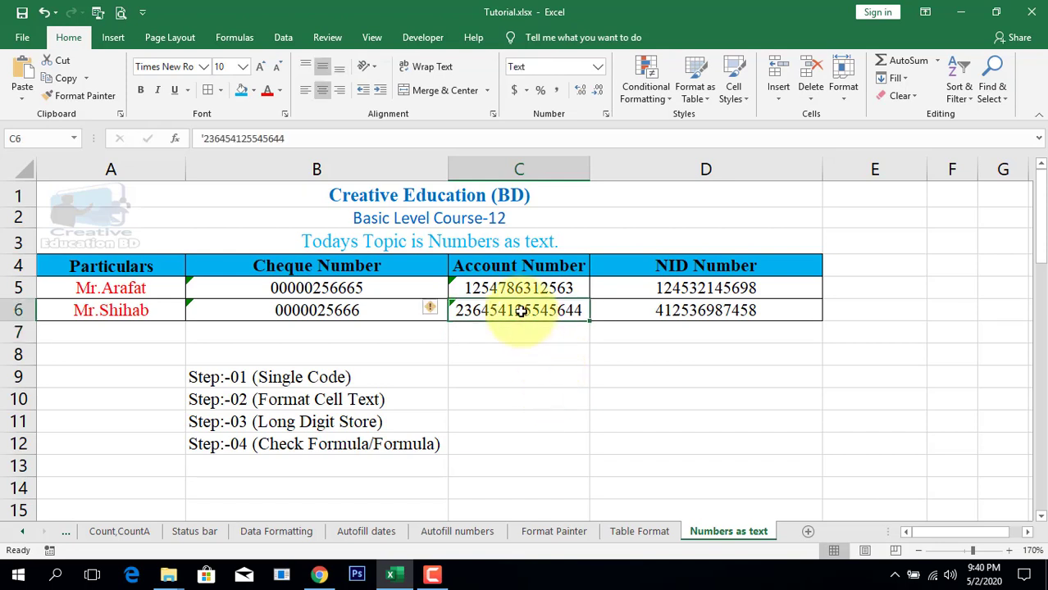
left_click(258, 420)
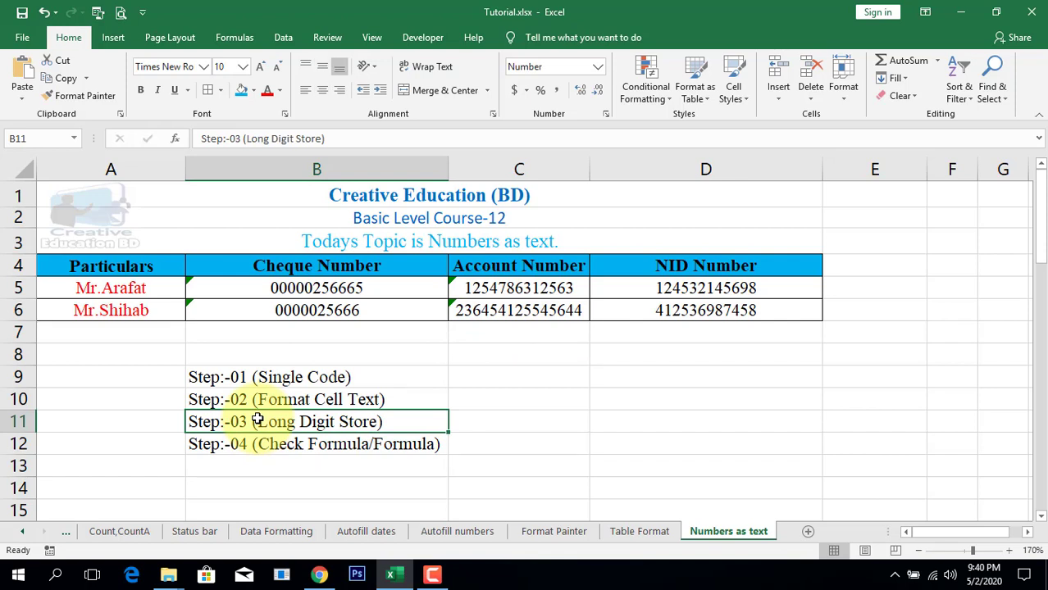
left_click(313, 450)
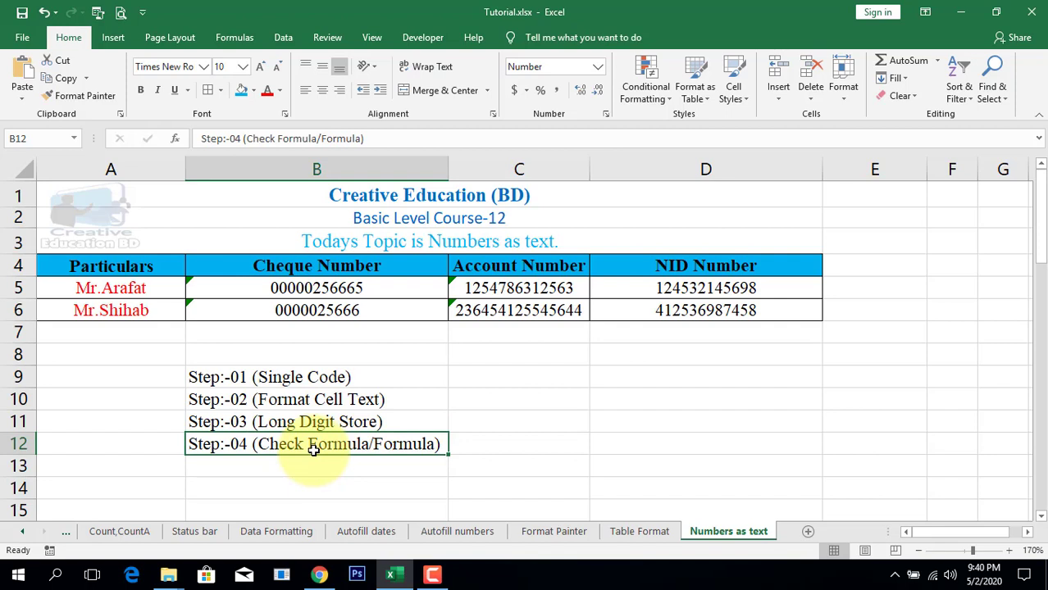
Enter =ISTEXT(B5) in E5 so it returns TRUE for the text cheque number.
left_click(874, 289)
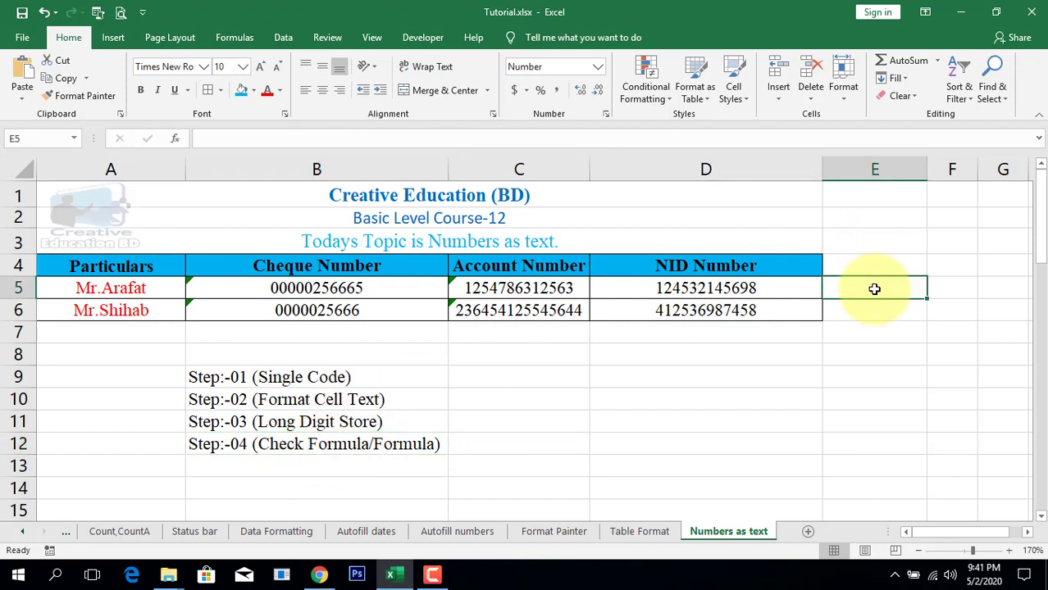
type("=i")
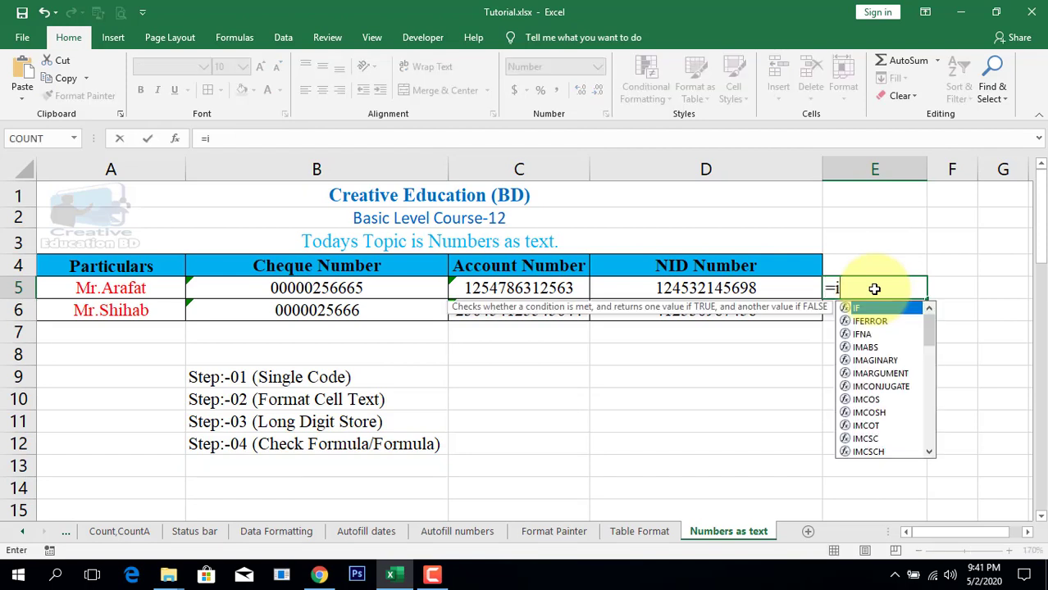
type("ste")
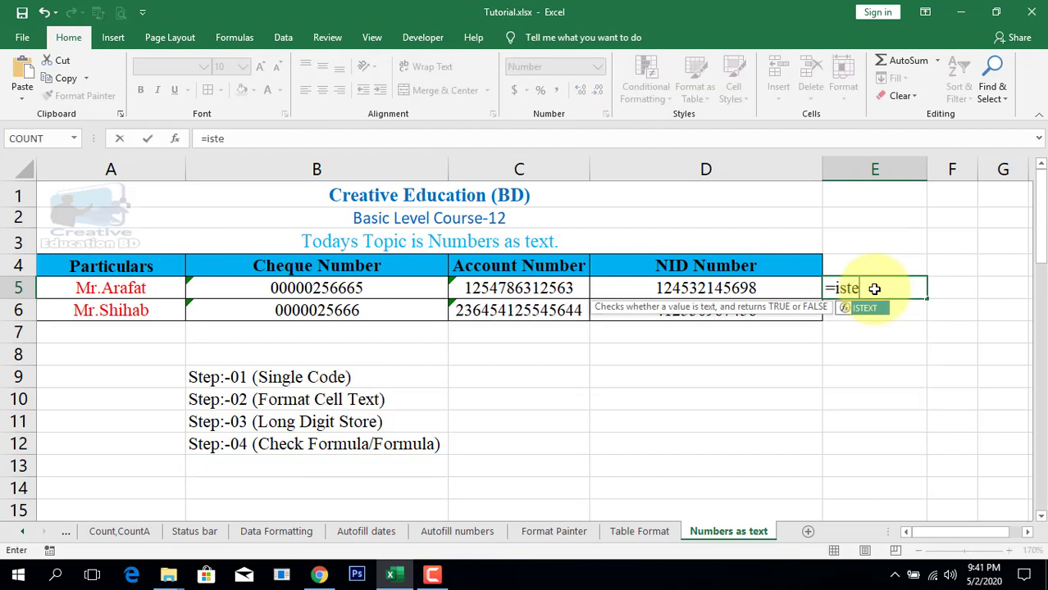
key("Tab")
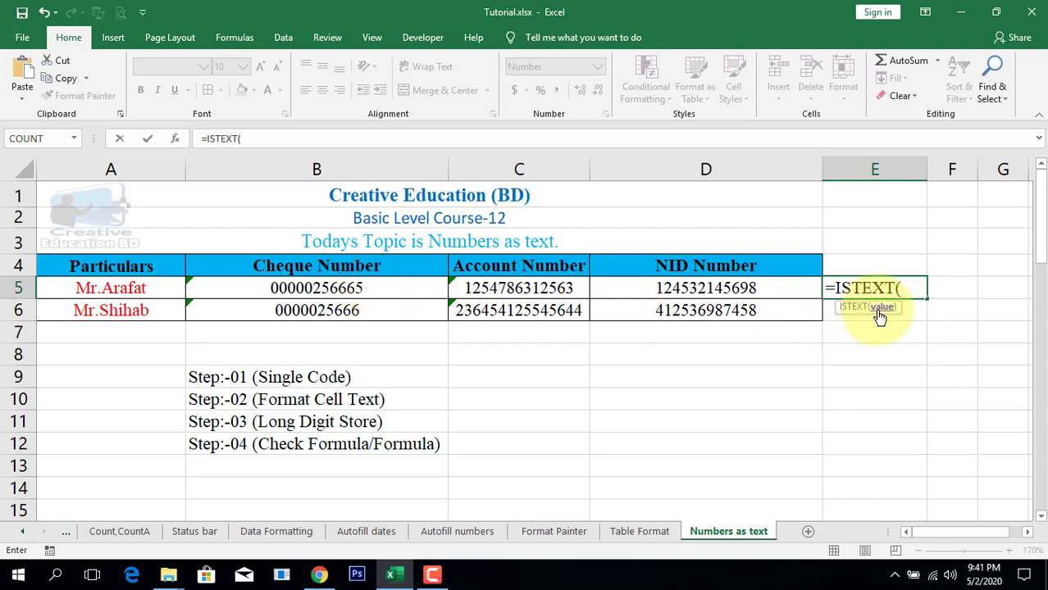
left_click(351, 287)
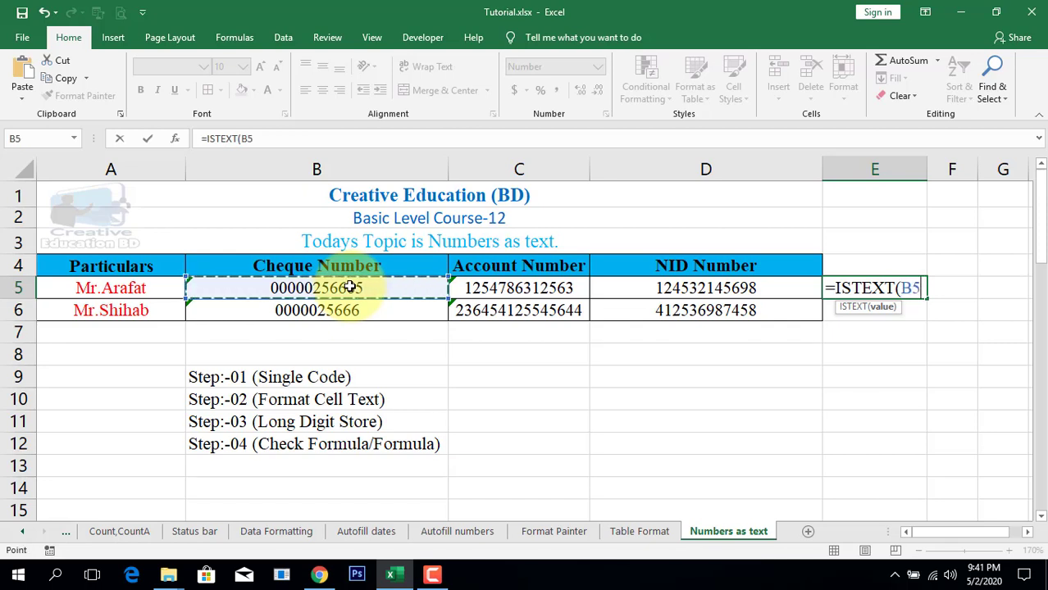
key("Return")
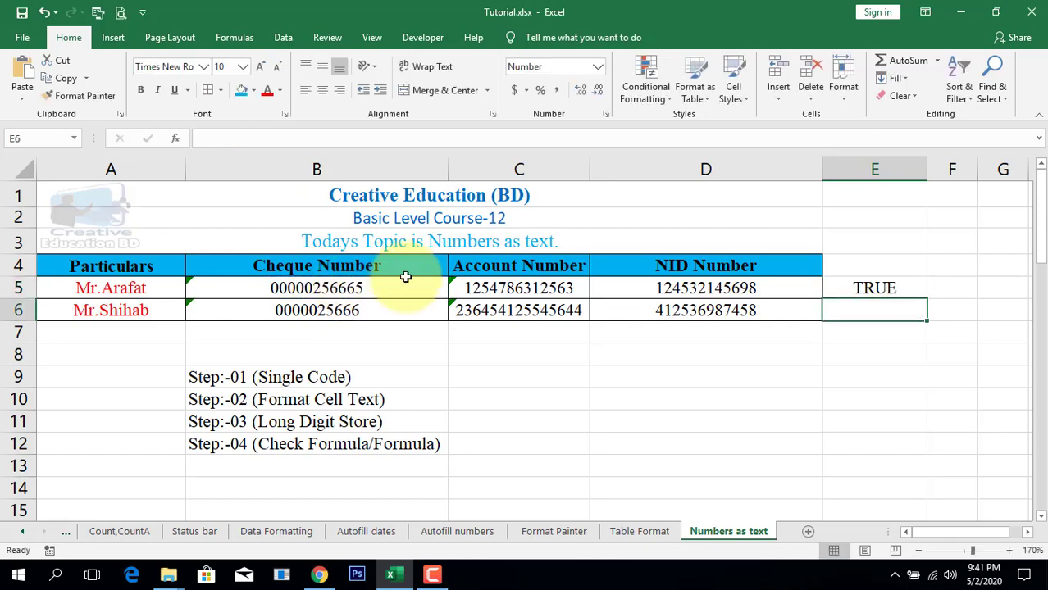
left_click(197, 287)
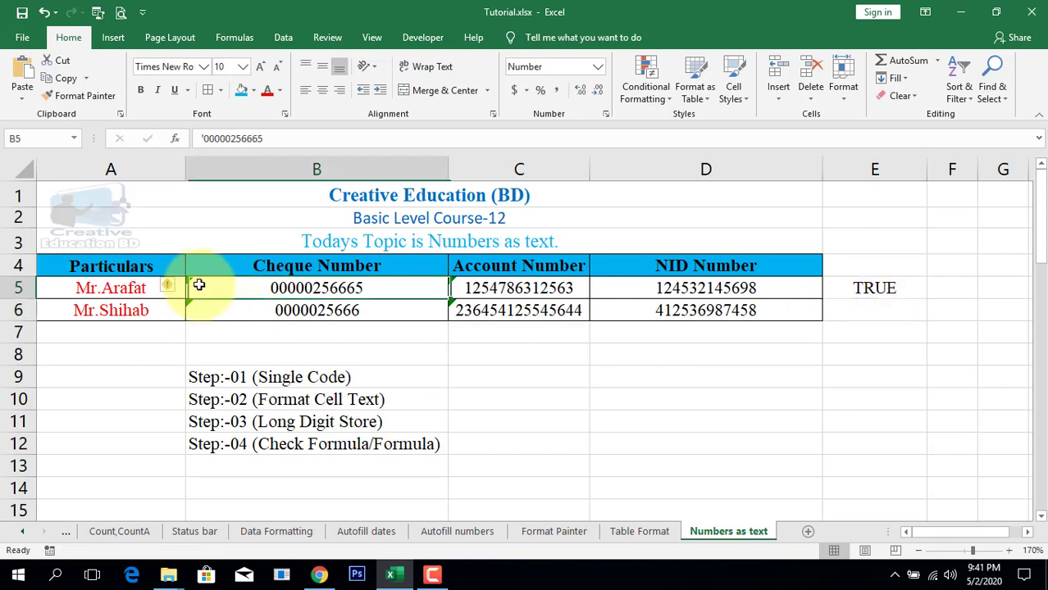
left_click(171, 290)
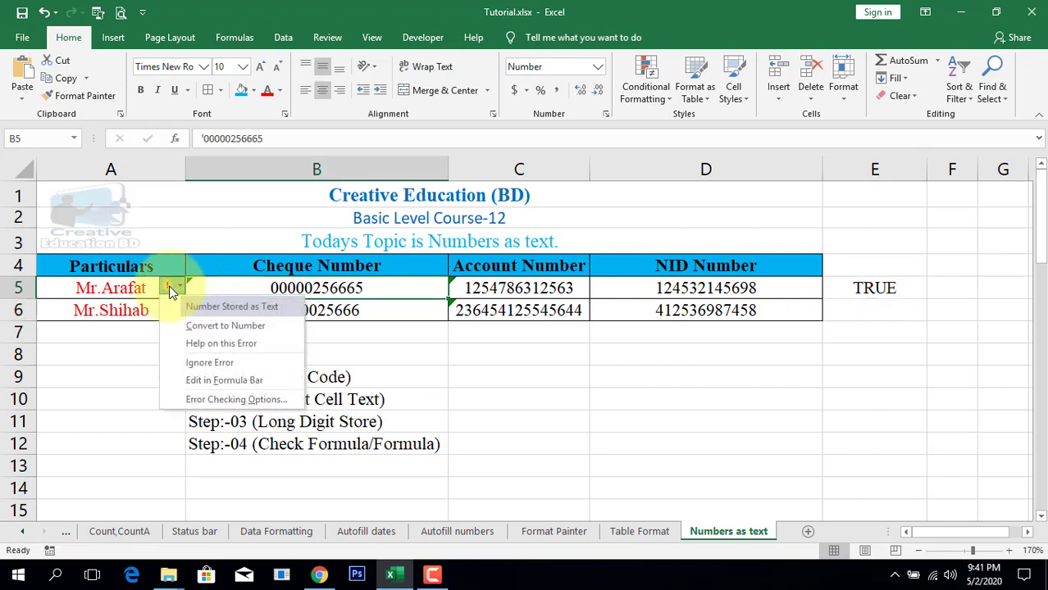
left_click(220, 329)
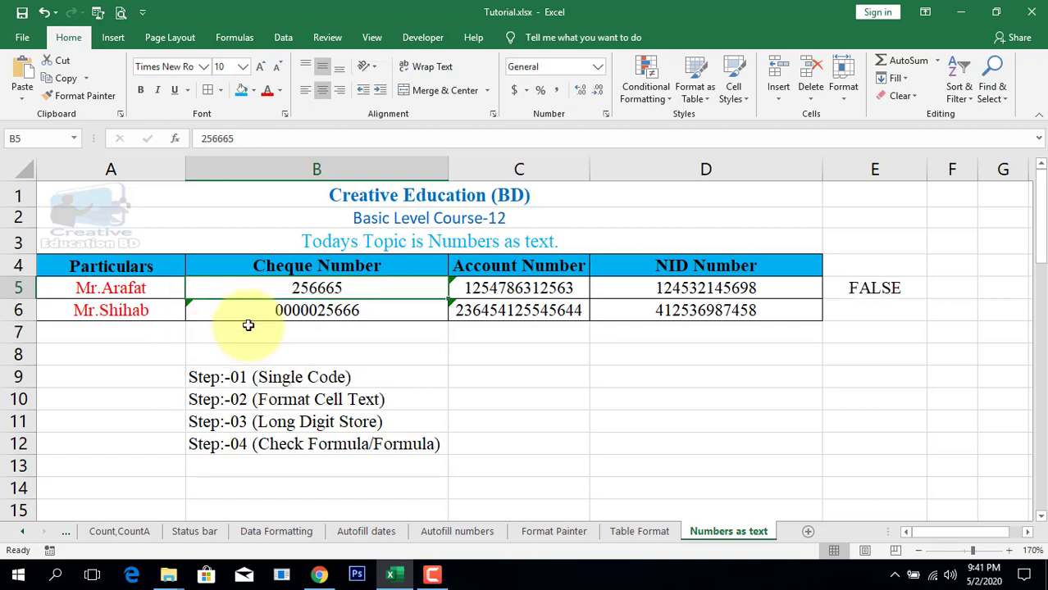
left_click(871, 285)
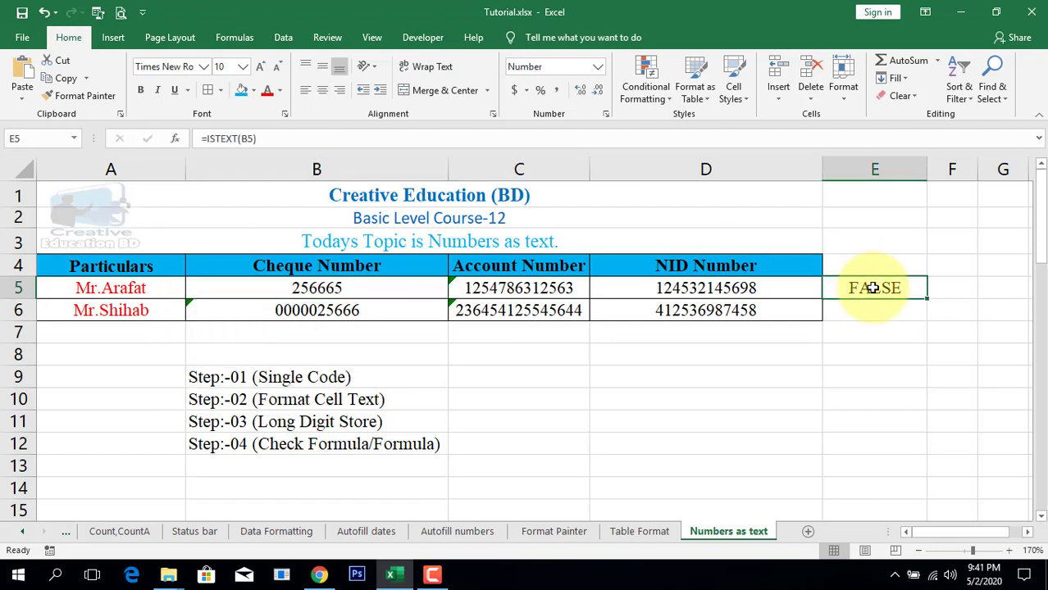
left_click(284, 288)
key("ctrl+z")
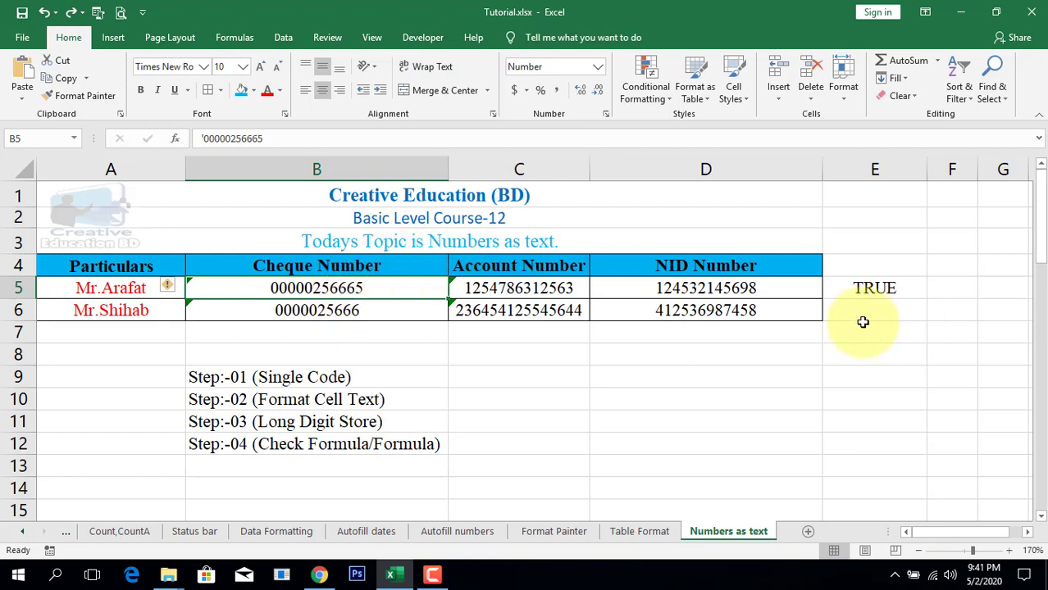
left_click(863, 290)
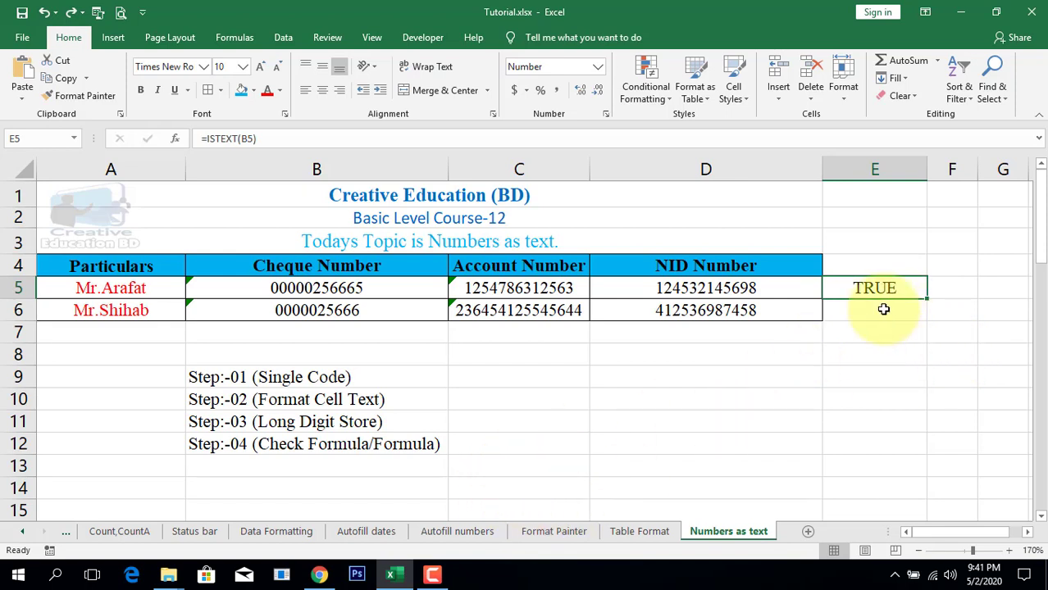
Drag D6's NID number down to D14 and switch Auto Fill Options to Fill Series.
left_click_drag(707, 266, 705, 308)
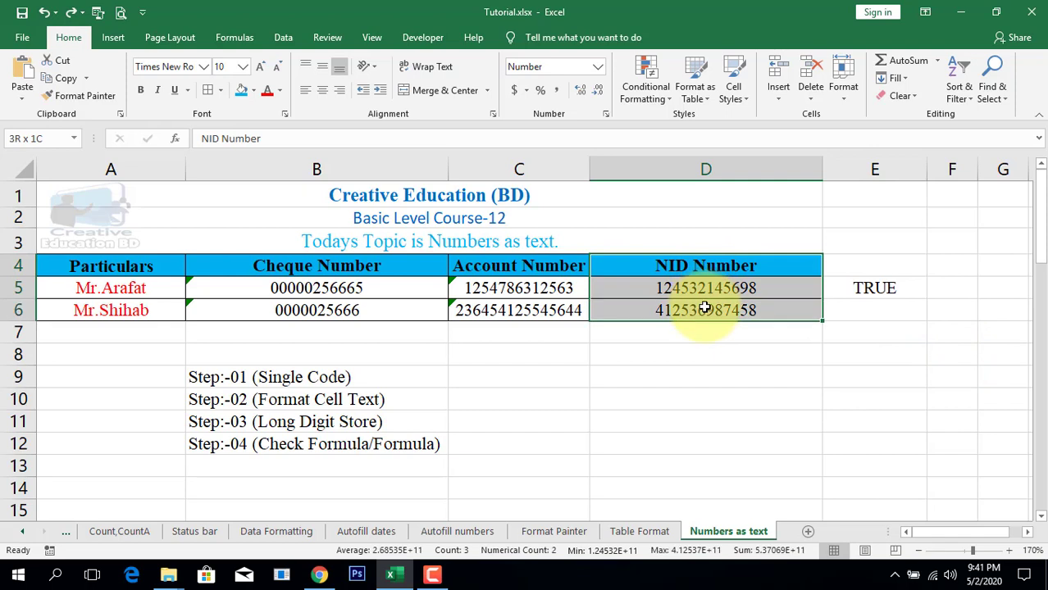
left_click(872, 307)
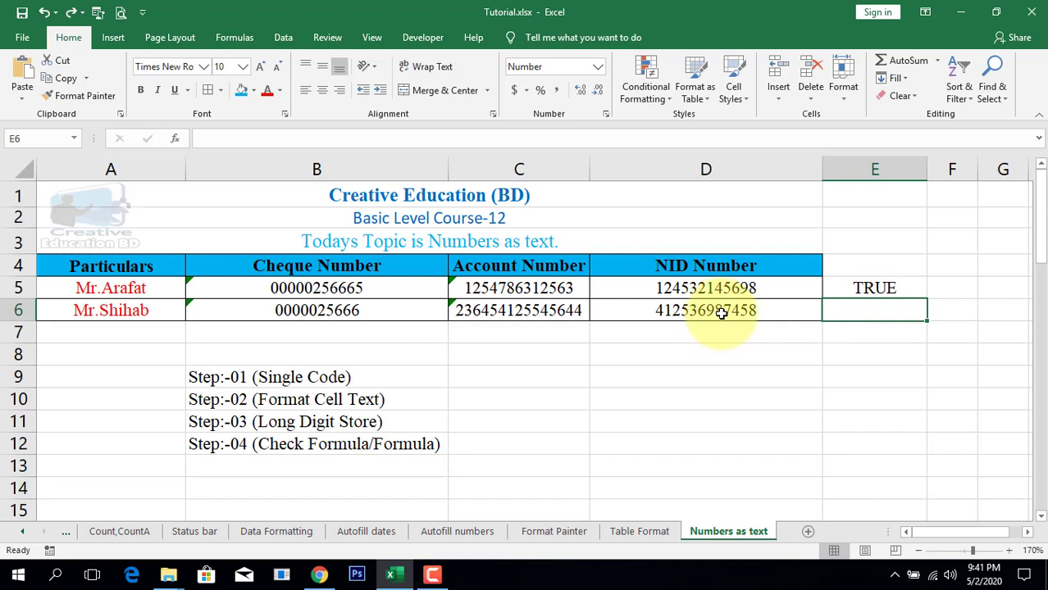
left_click(720, 313)
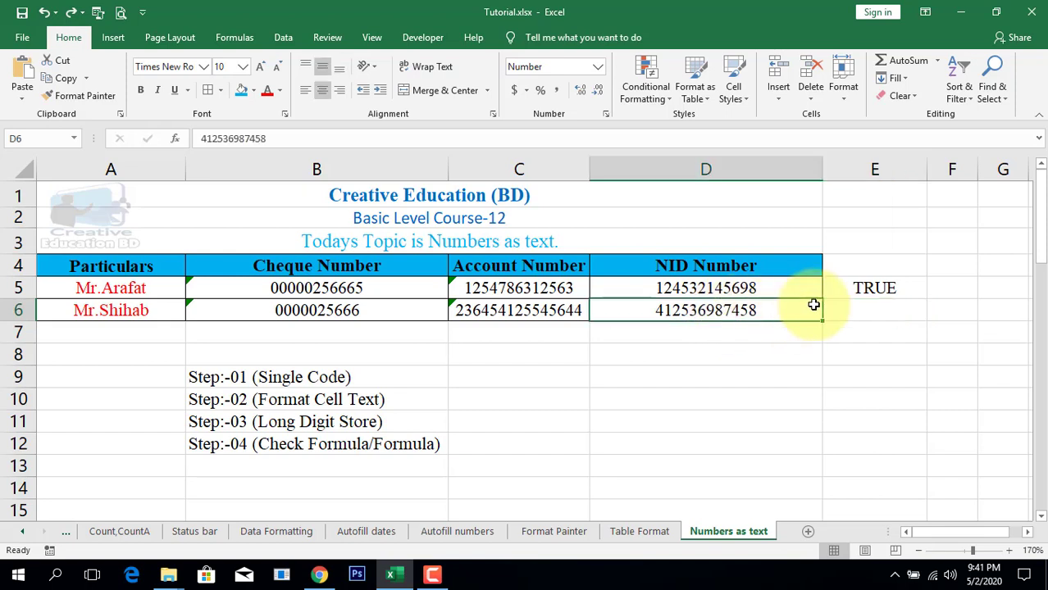
left_click_drag(823, 321, 805, 488)
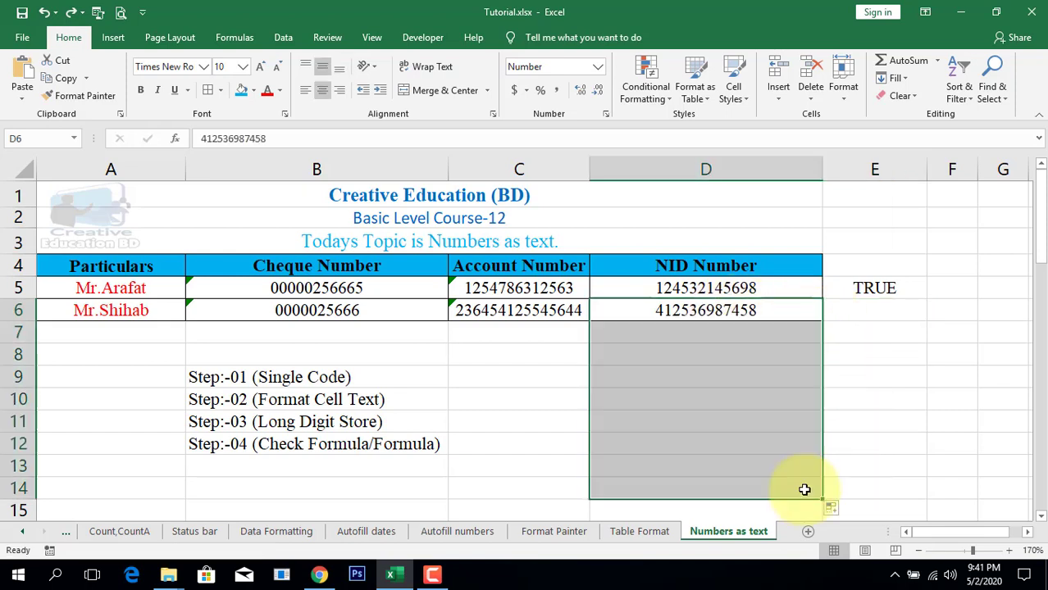
left_click(838, 506)
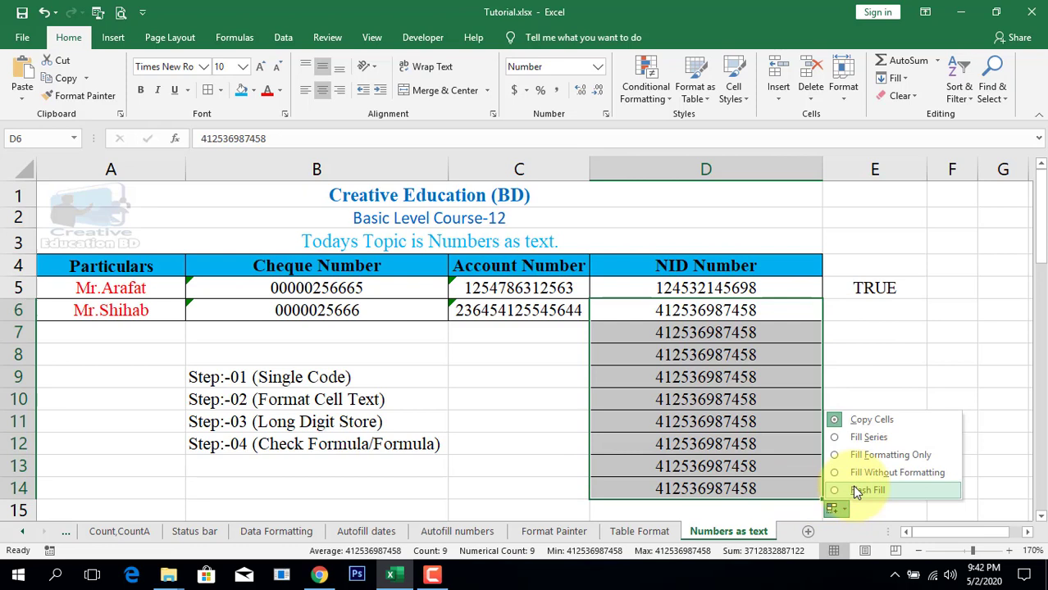
left_click(869, 440)
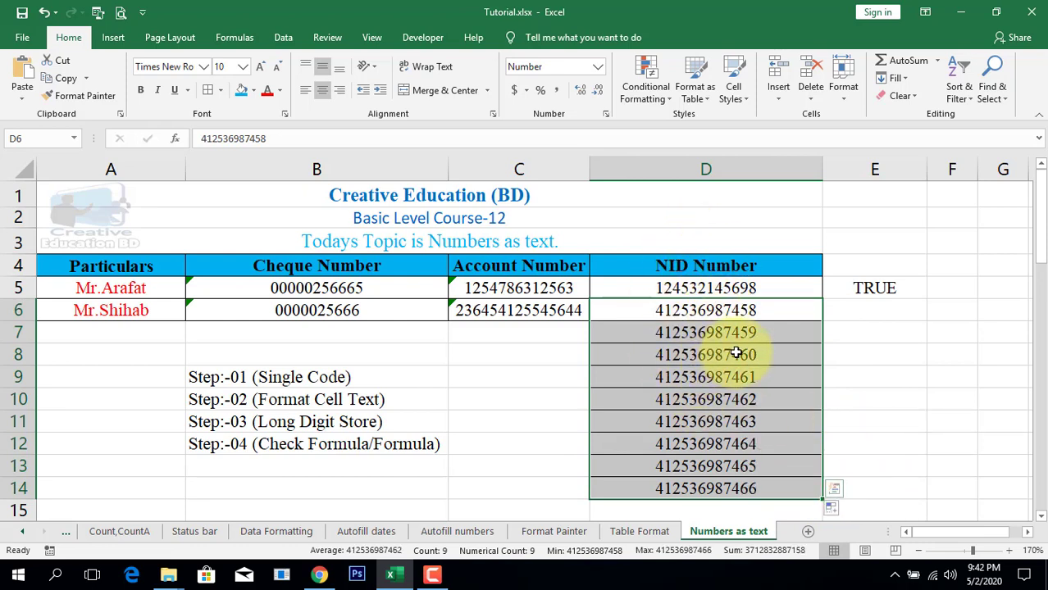
left_click(875, 312)
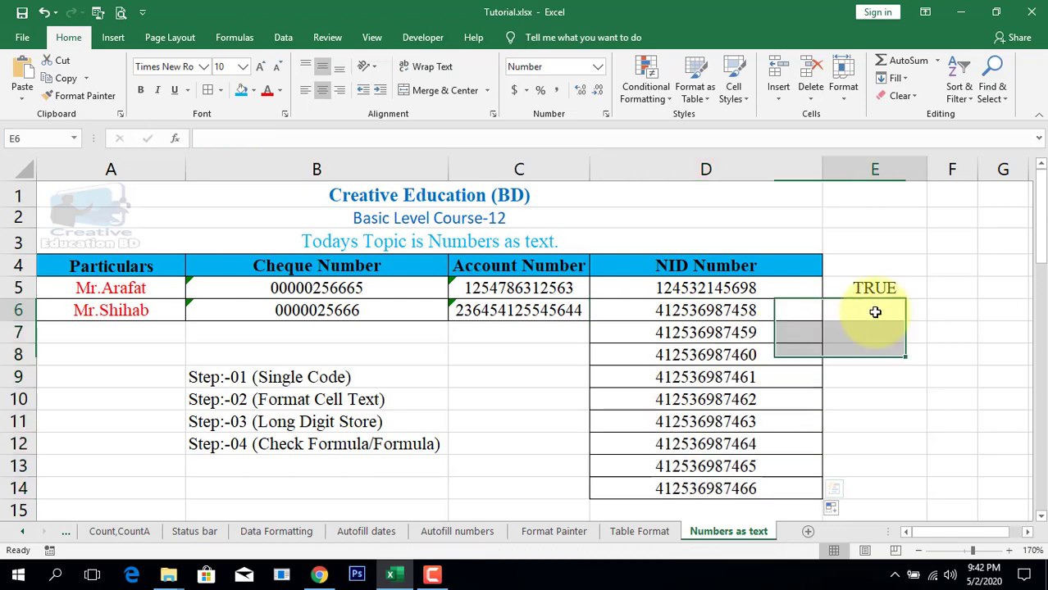
type("=")
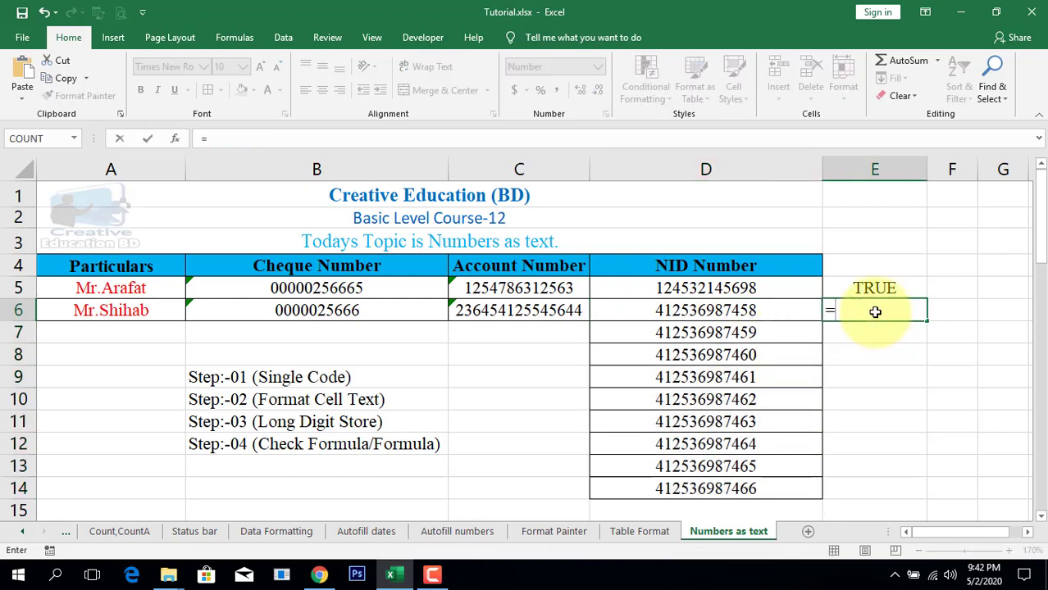
type("te")
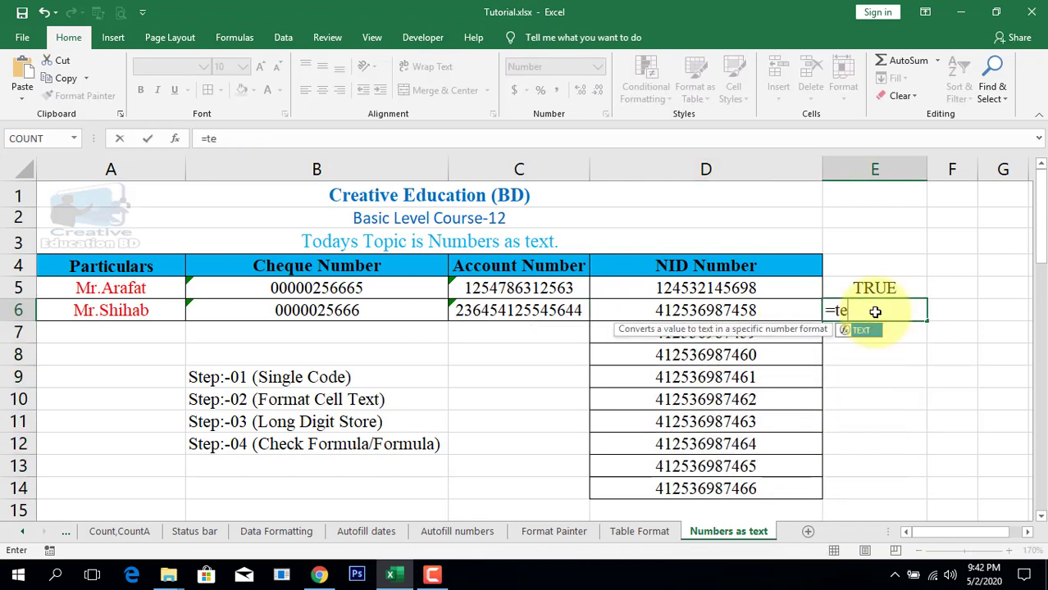
key("Tab")
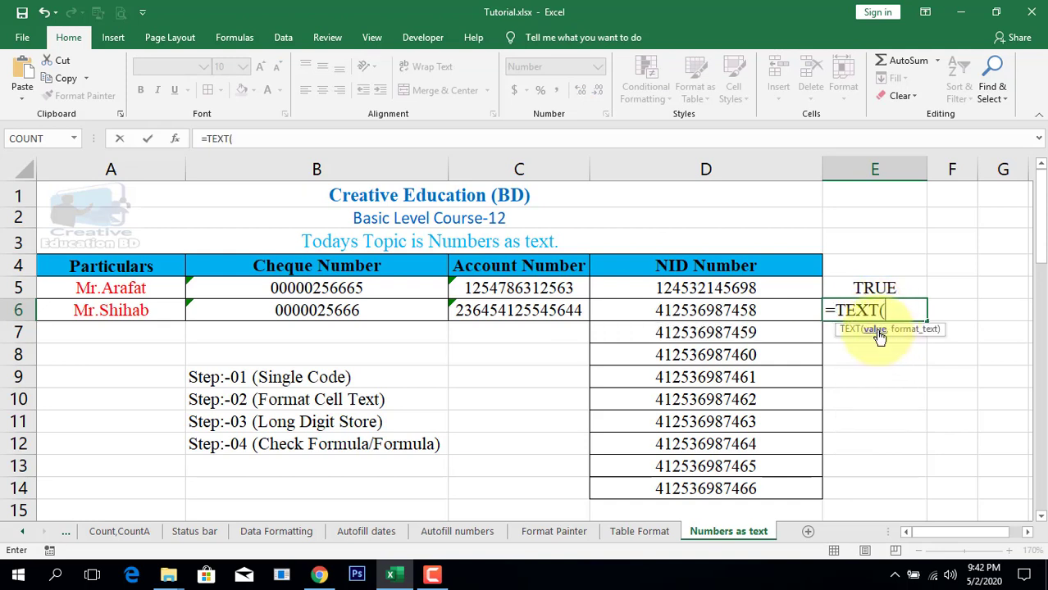
left_click(784, 309)
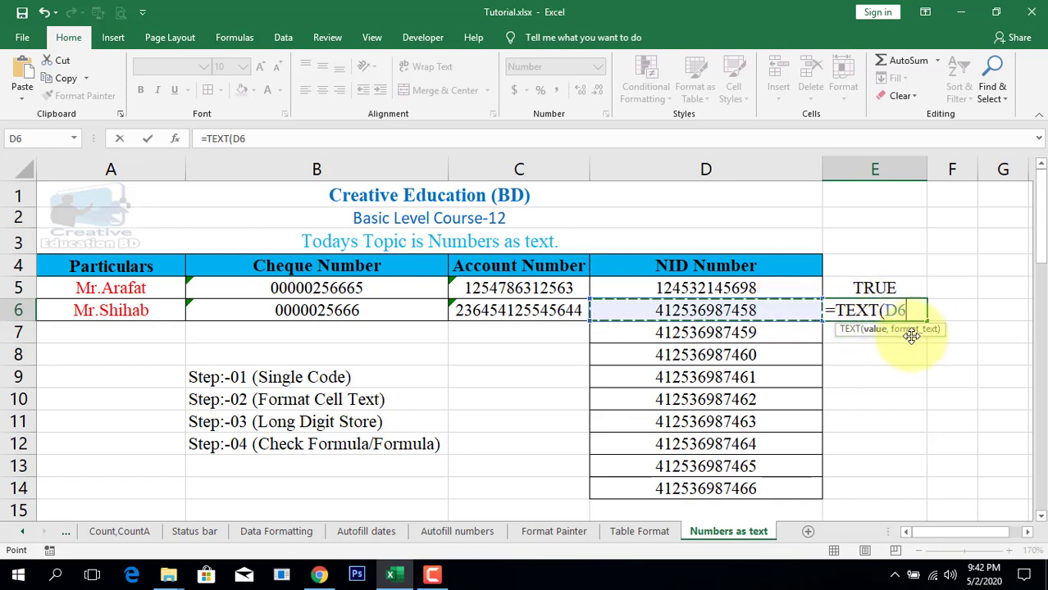
type(",")
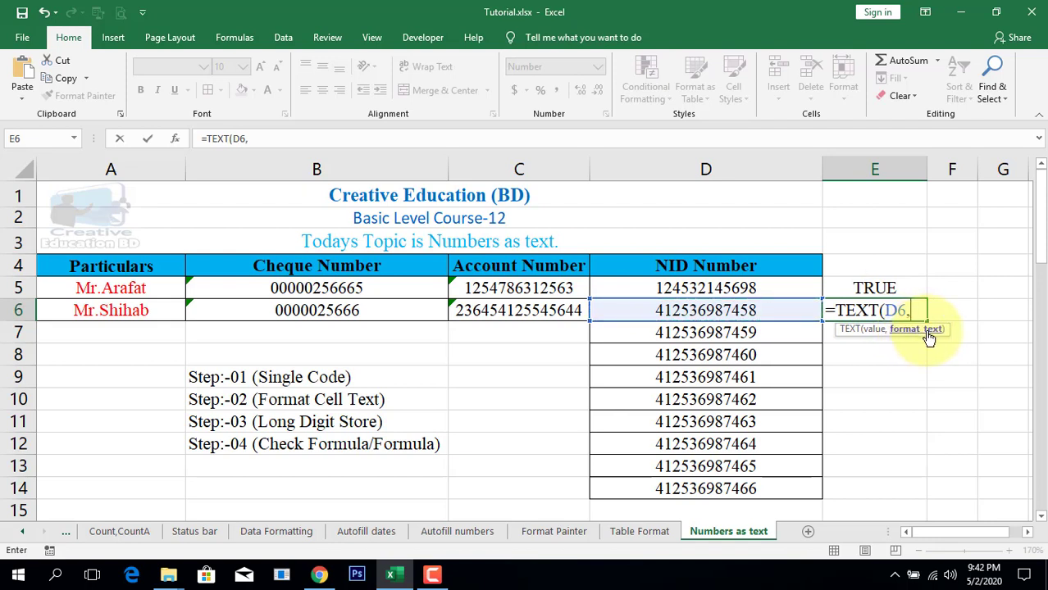
type(":")
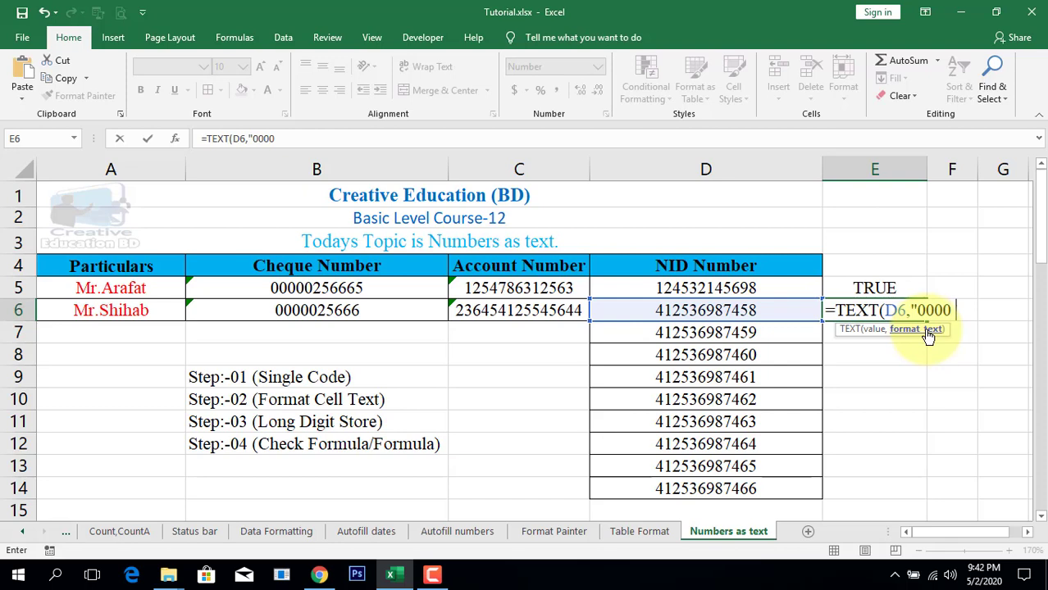
type("0000 00")
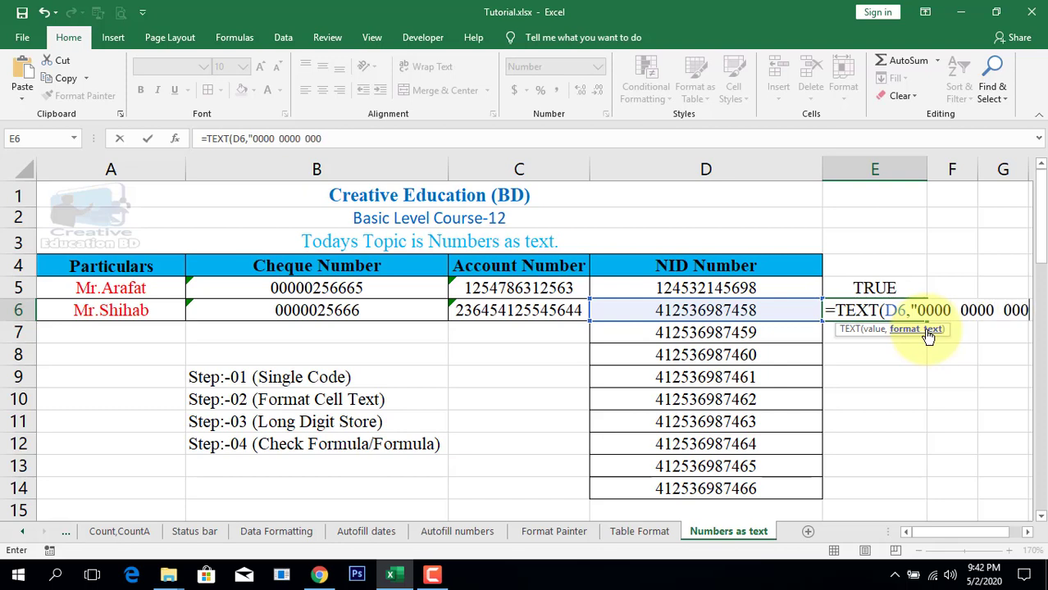
type("0")
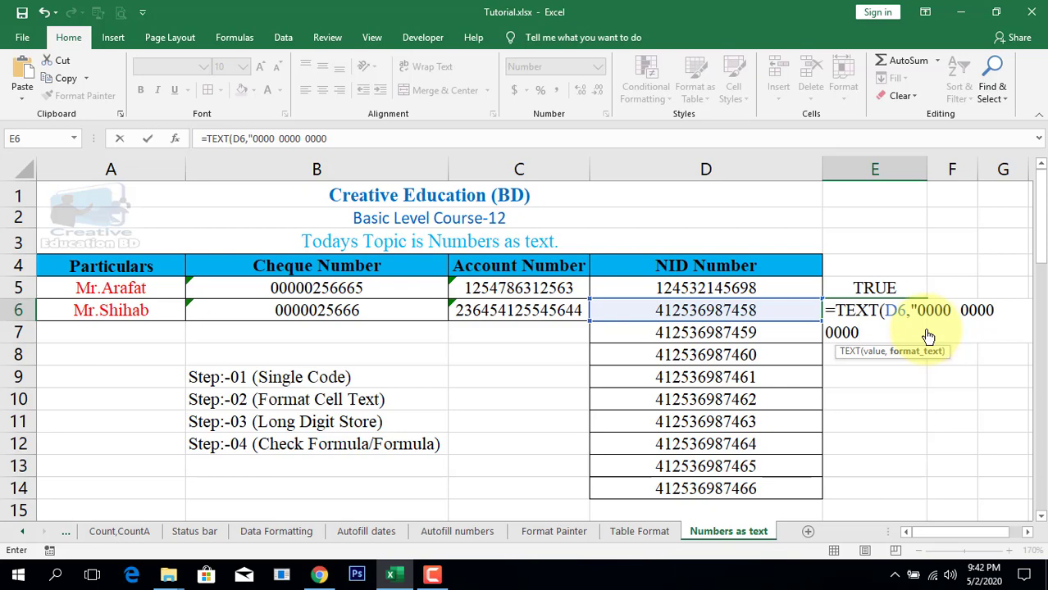
key("Return")
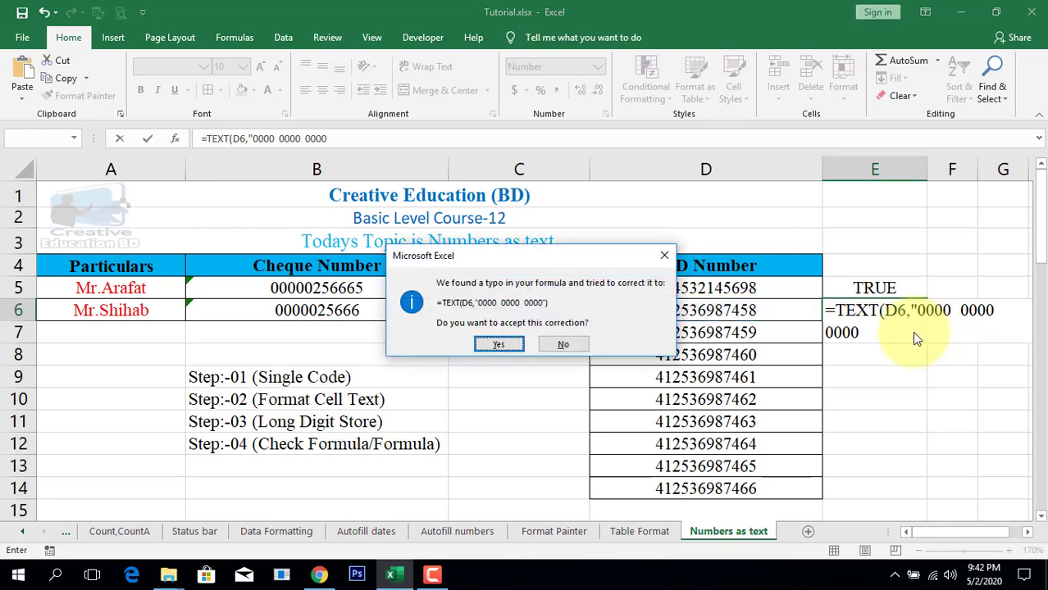
left_click(488, 345)
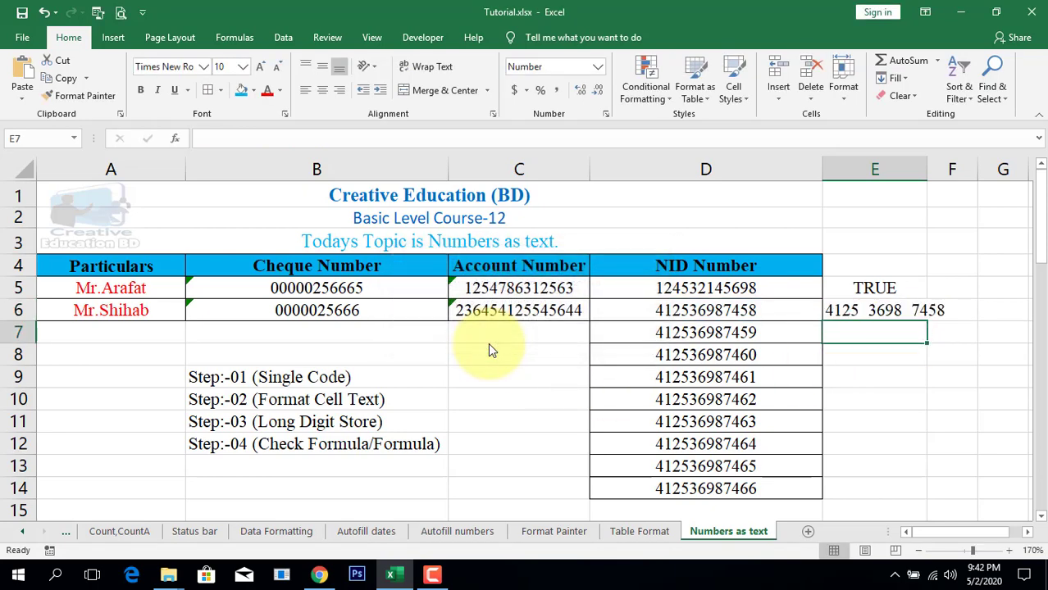
Autofit column E and fill the E6 TEXT formula through E14, grouping each NID into four-digit blocks.
double_click(928, 164)
left_click(935, 312)
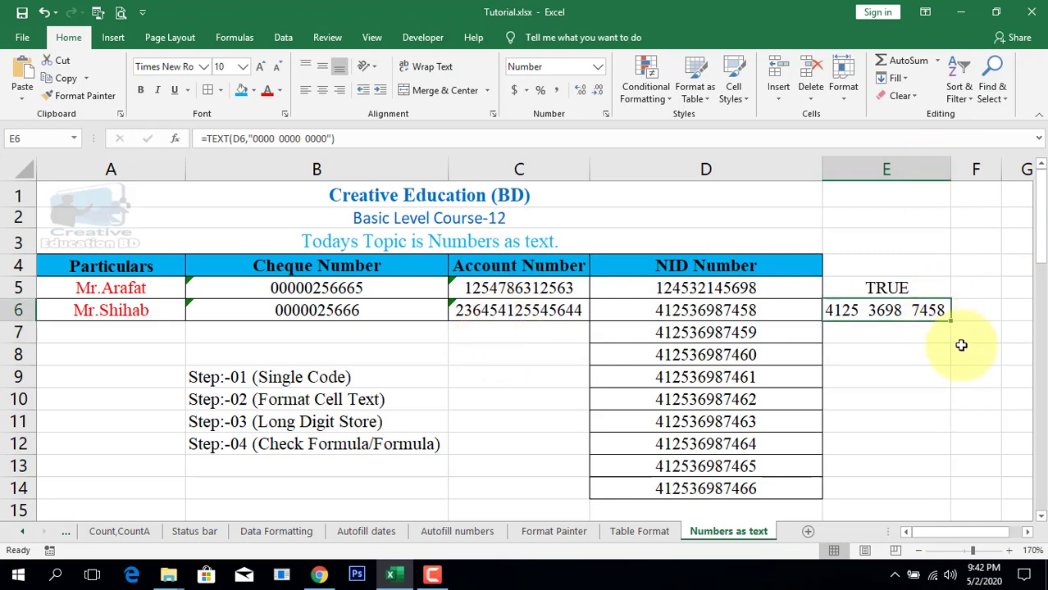
double_click(949, 321)
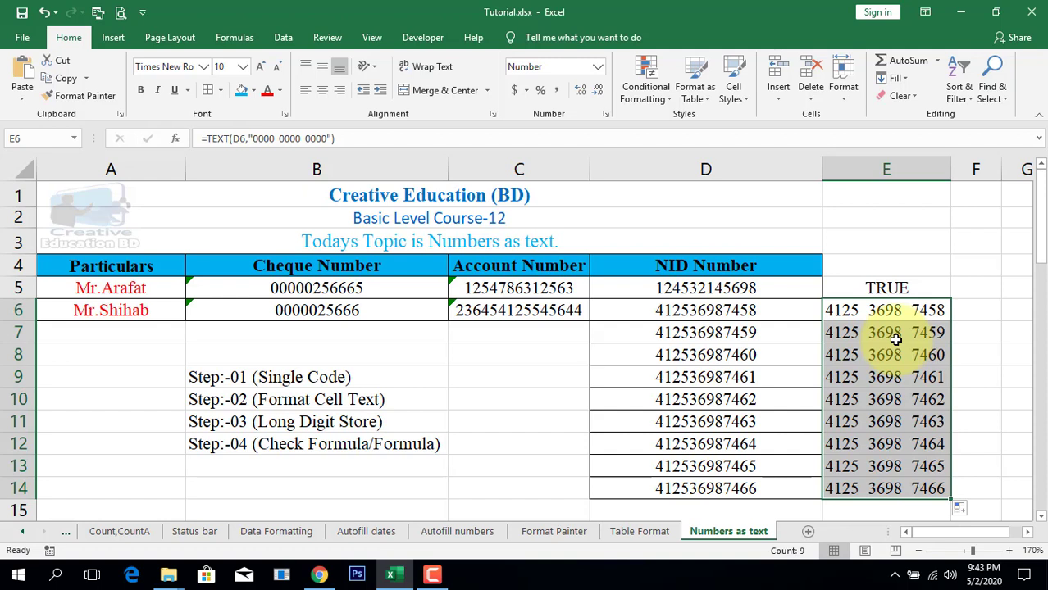
left_click(433, 575)
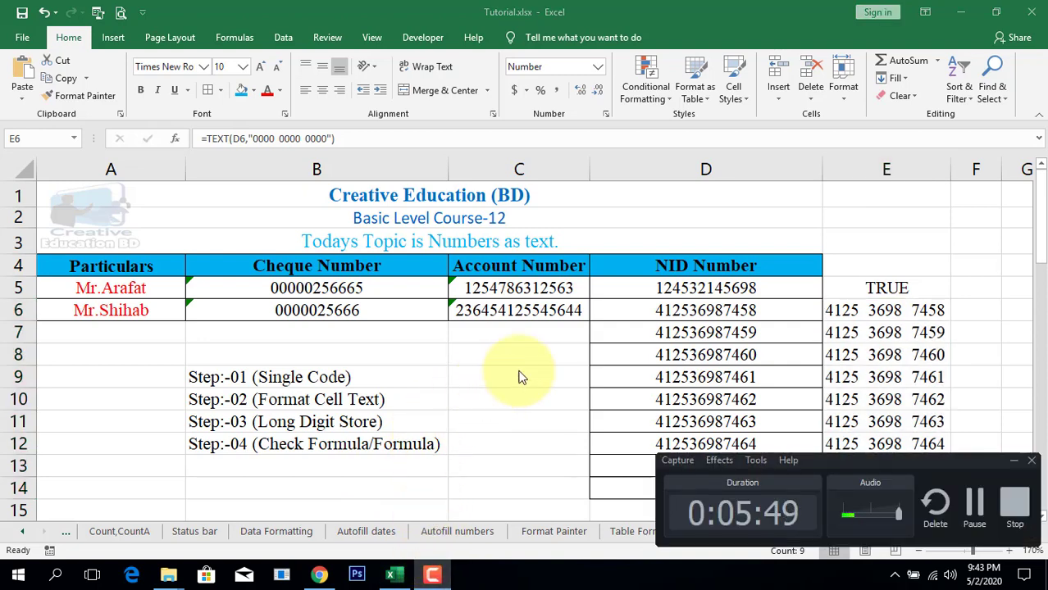
left_click(1013, 461)
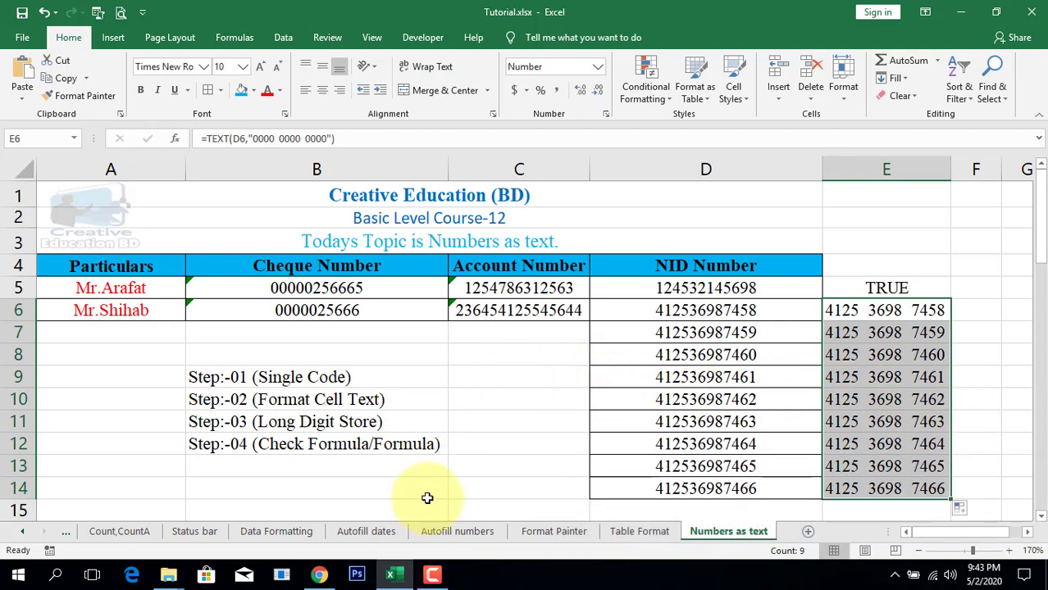
left_click(434, 577)
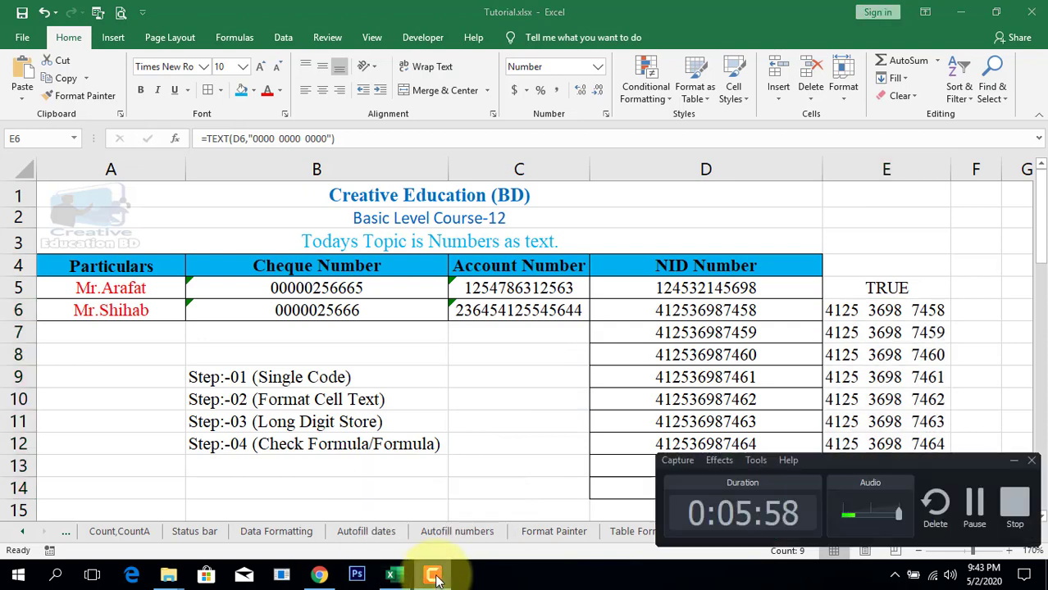
left_click(1013, 503)
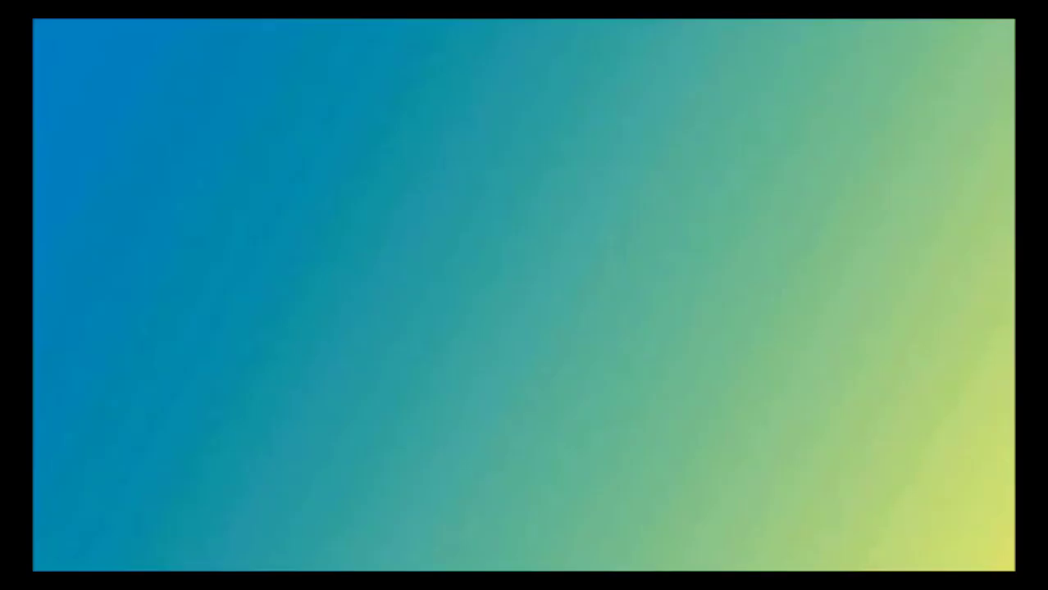